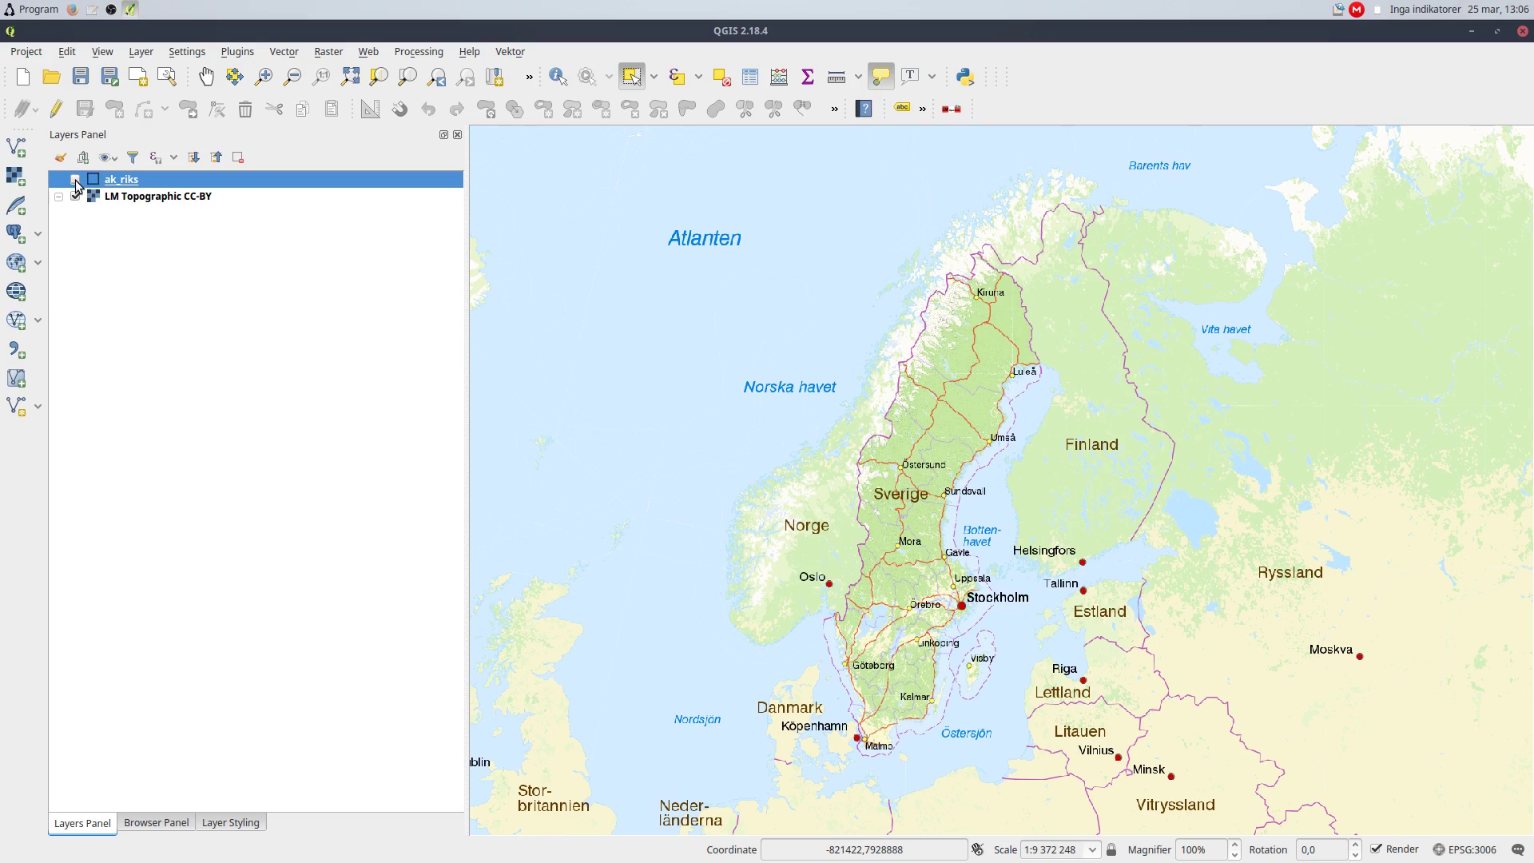
- Turn on ak_riks, frame southern Sweden, and box-select the 14 southern Småland municipalities around Jönköping
left_click(76, 179)
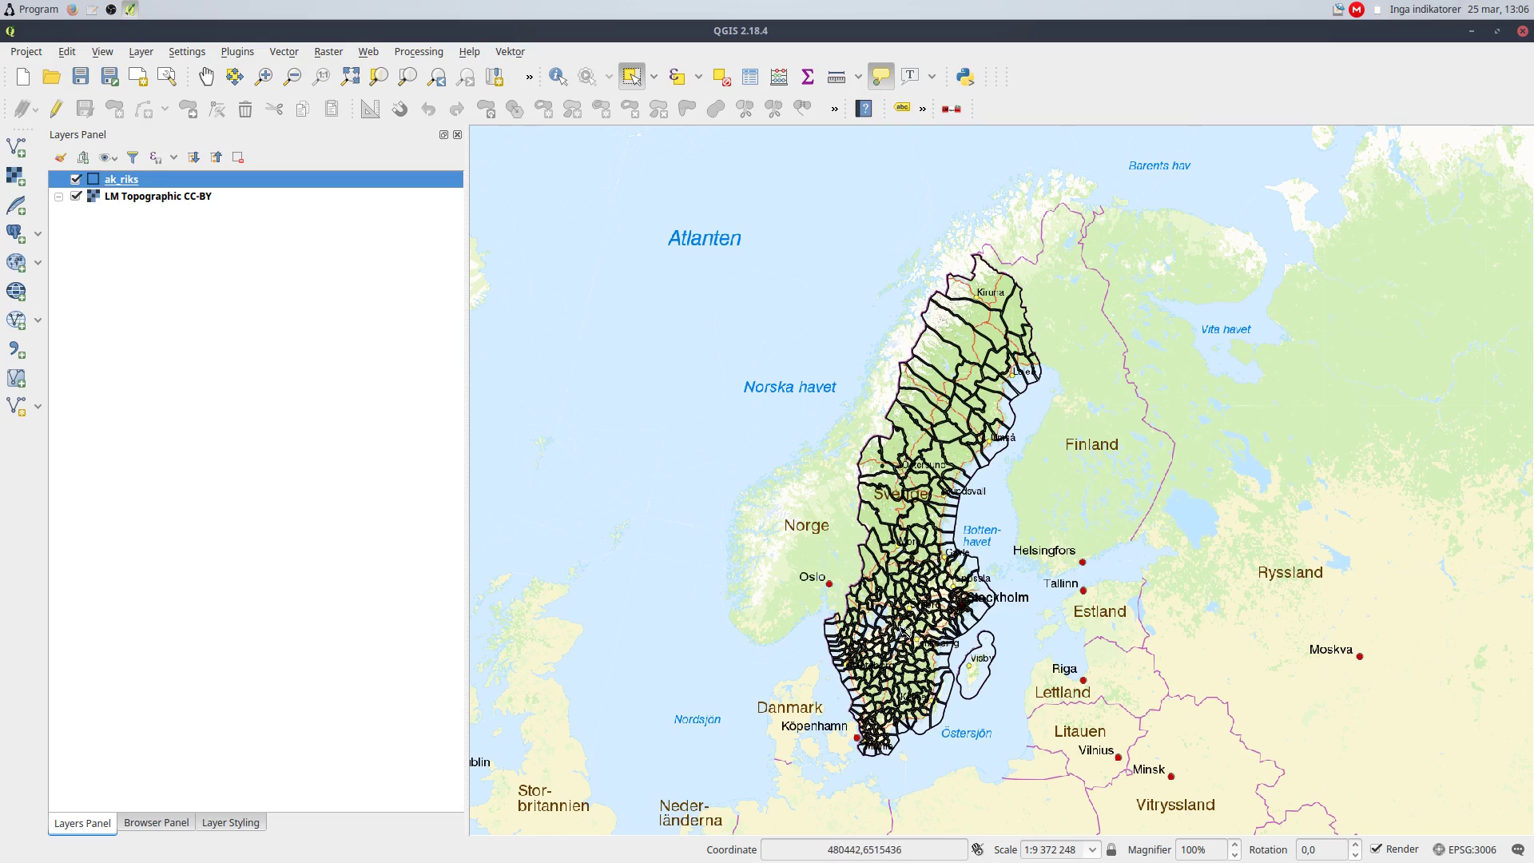
scroll(904, 632, "up", 2)
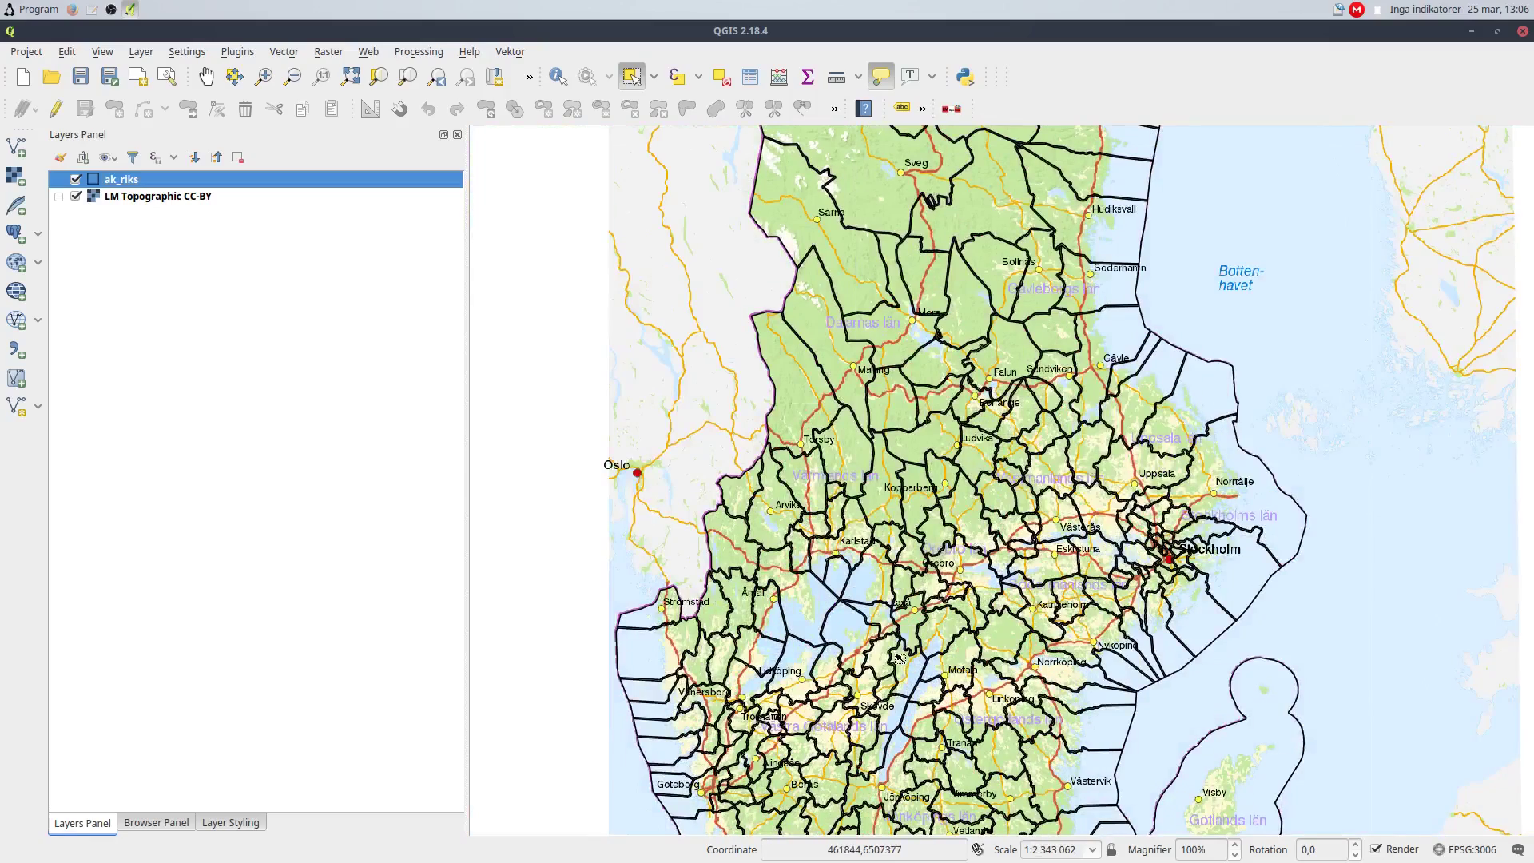
left_click_drag(899, 656, 841, 396)
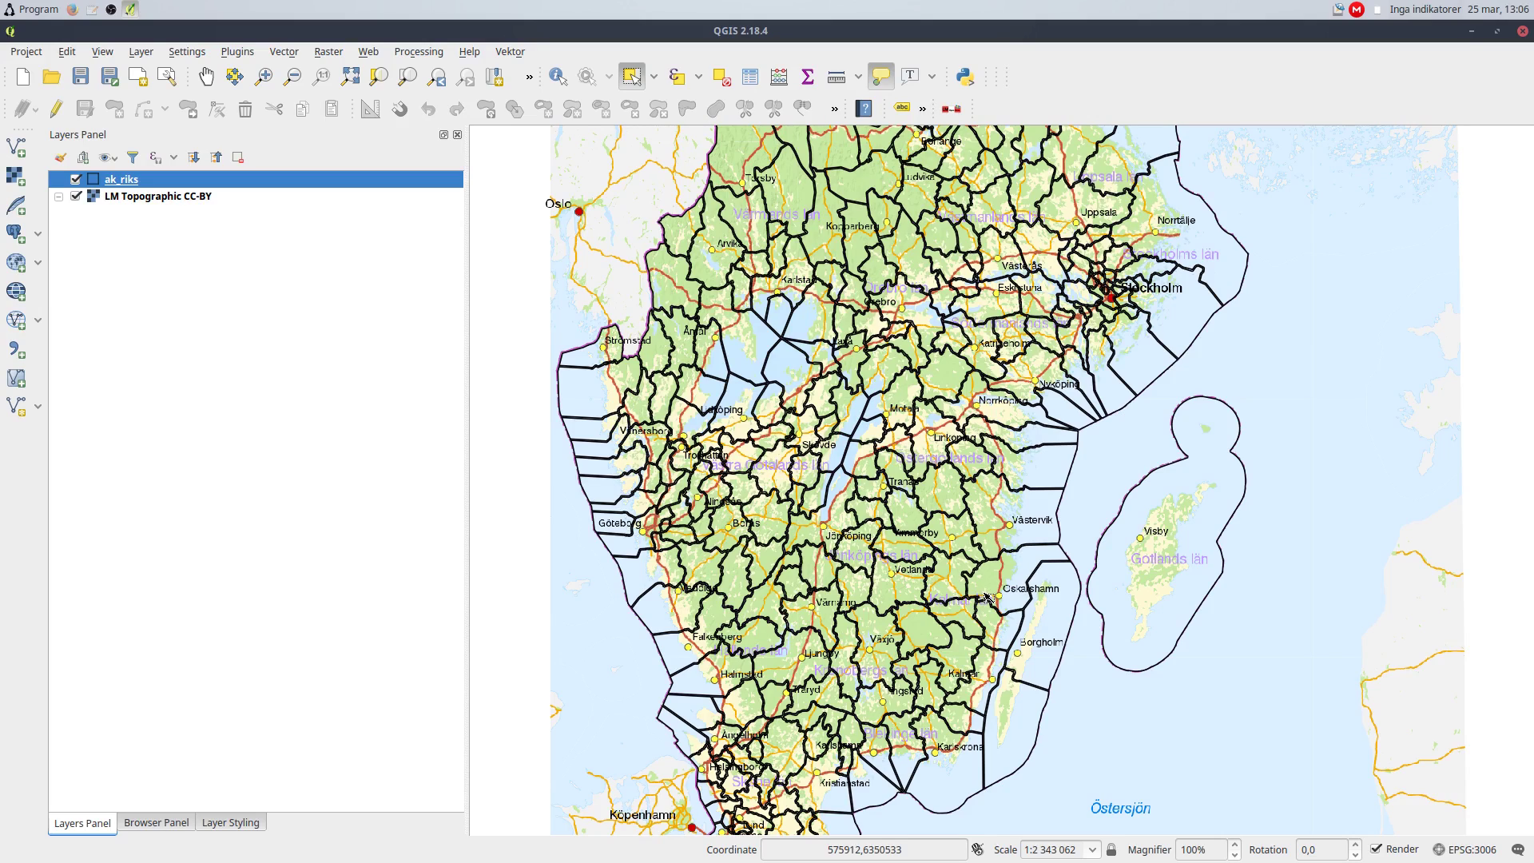
mouse_move(989, 598)
left_click_drag(831, 543, 927, 633)
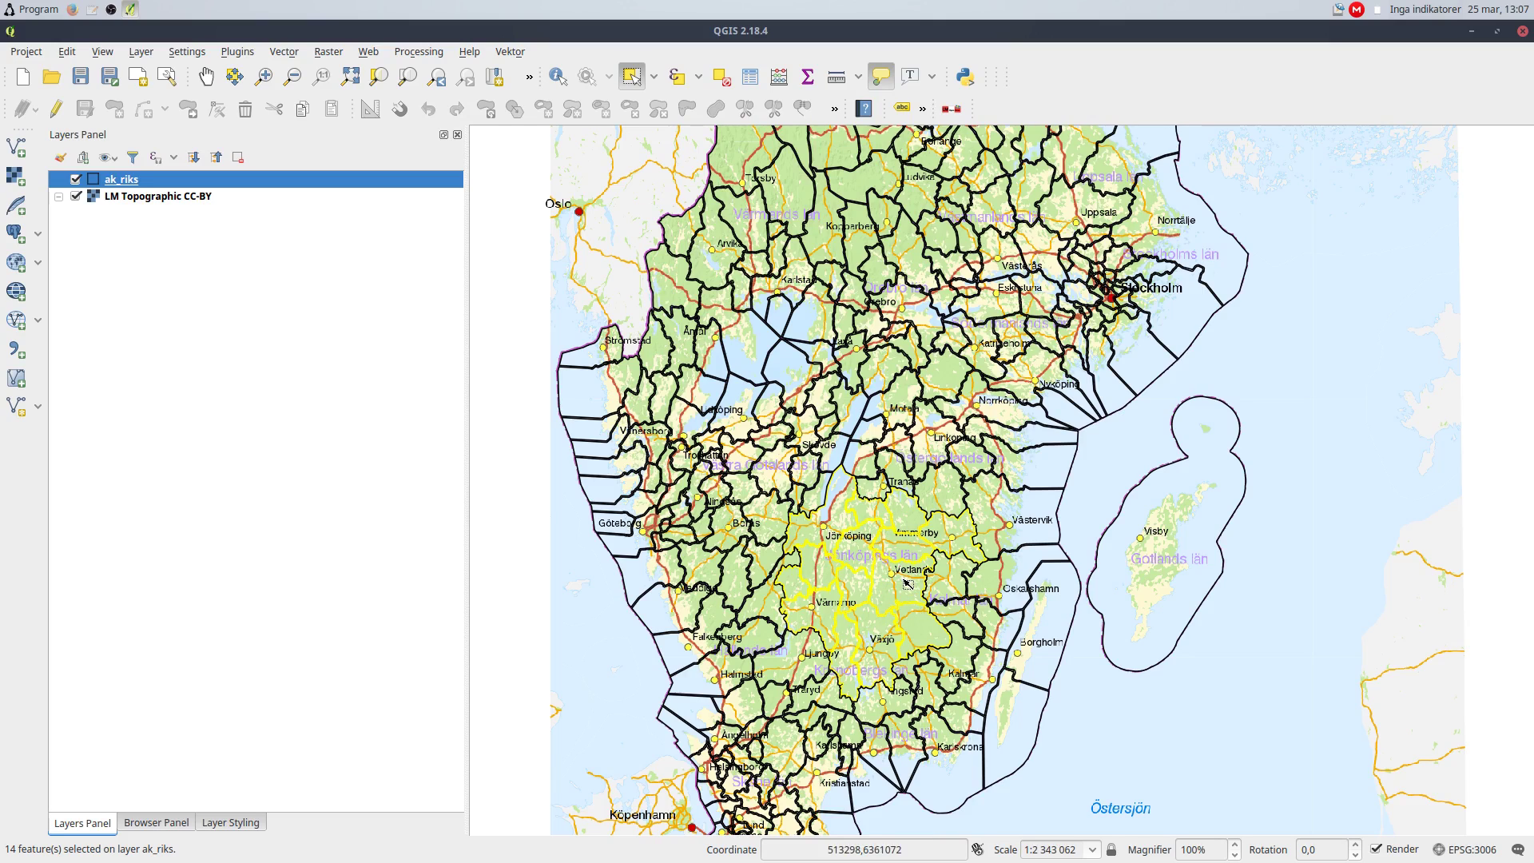
mouse_move(908, 584)
right_click(122, 183)
left_click(168, 381)
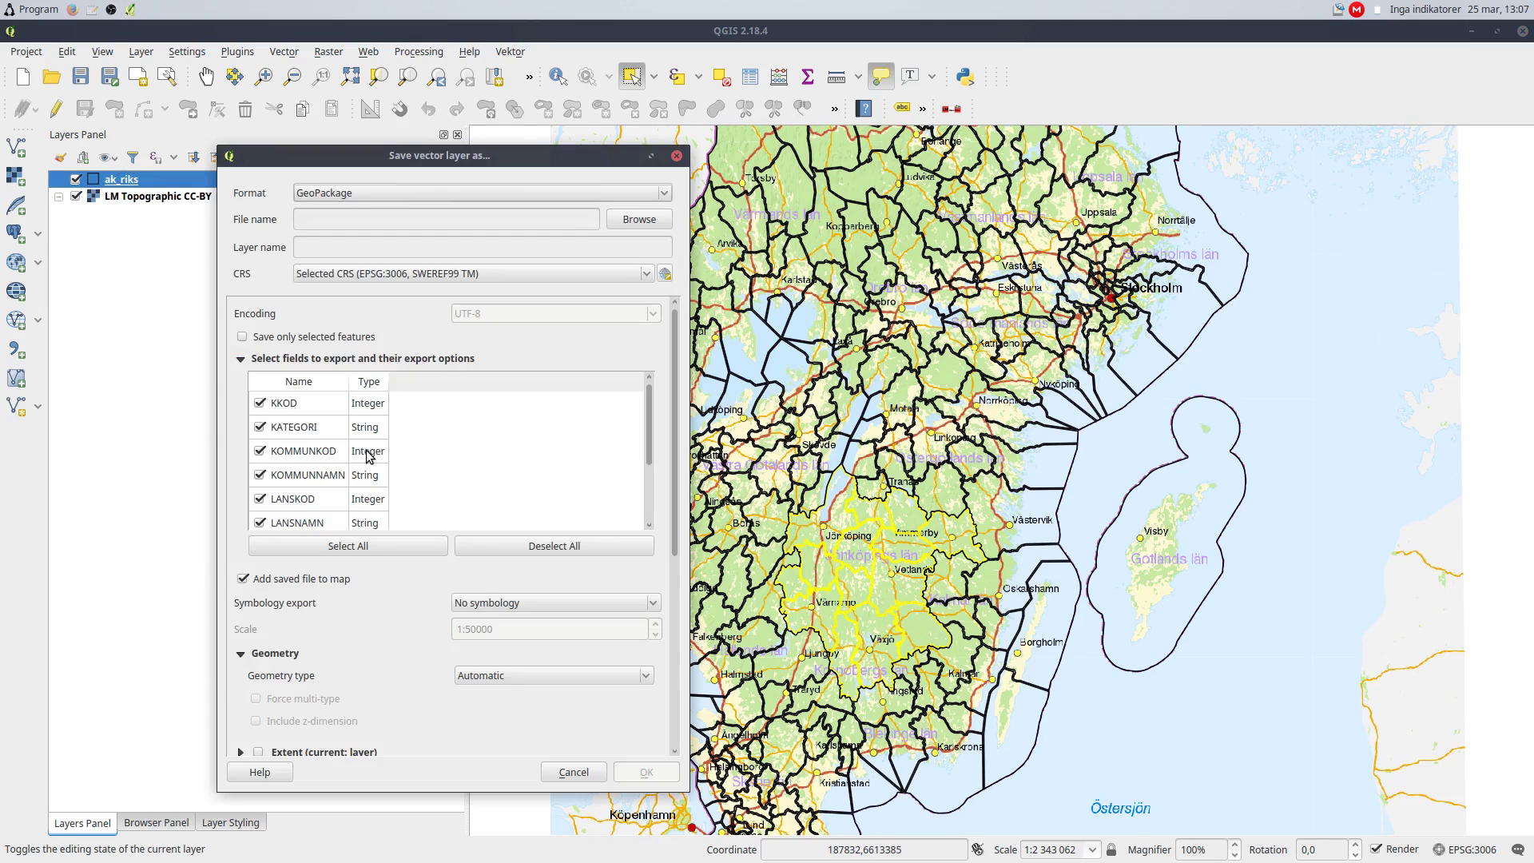
left_click(243, 337)
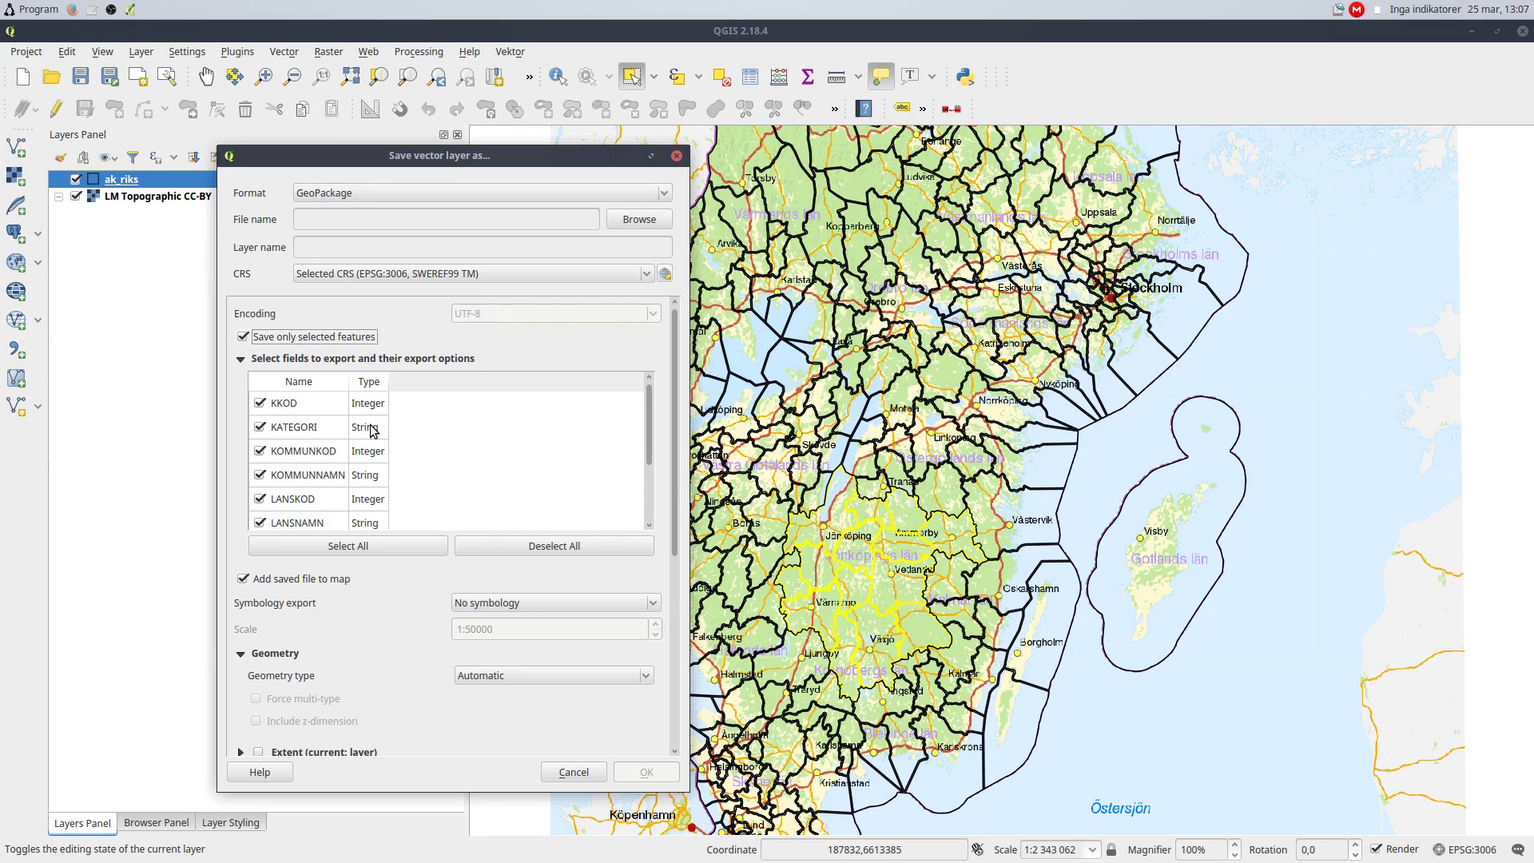
left_click(590, 779)
left_click(510, 51)
mouse_move(559, 89)
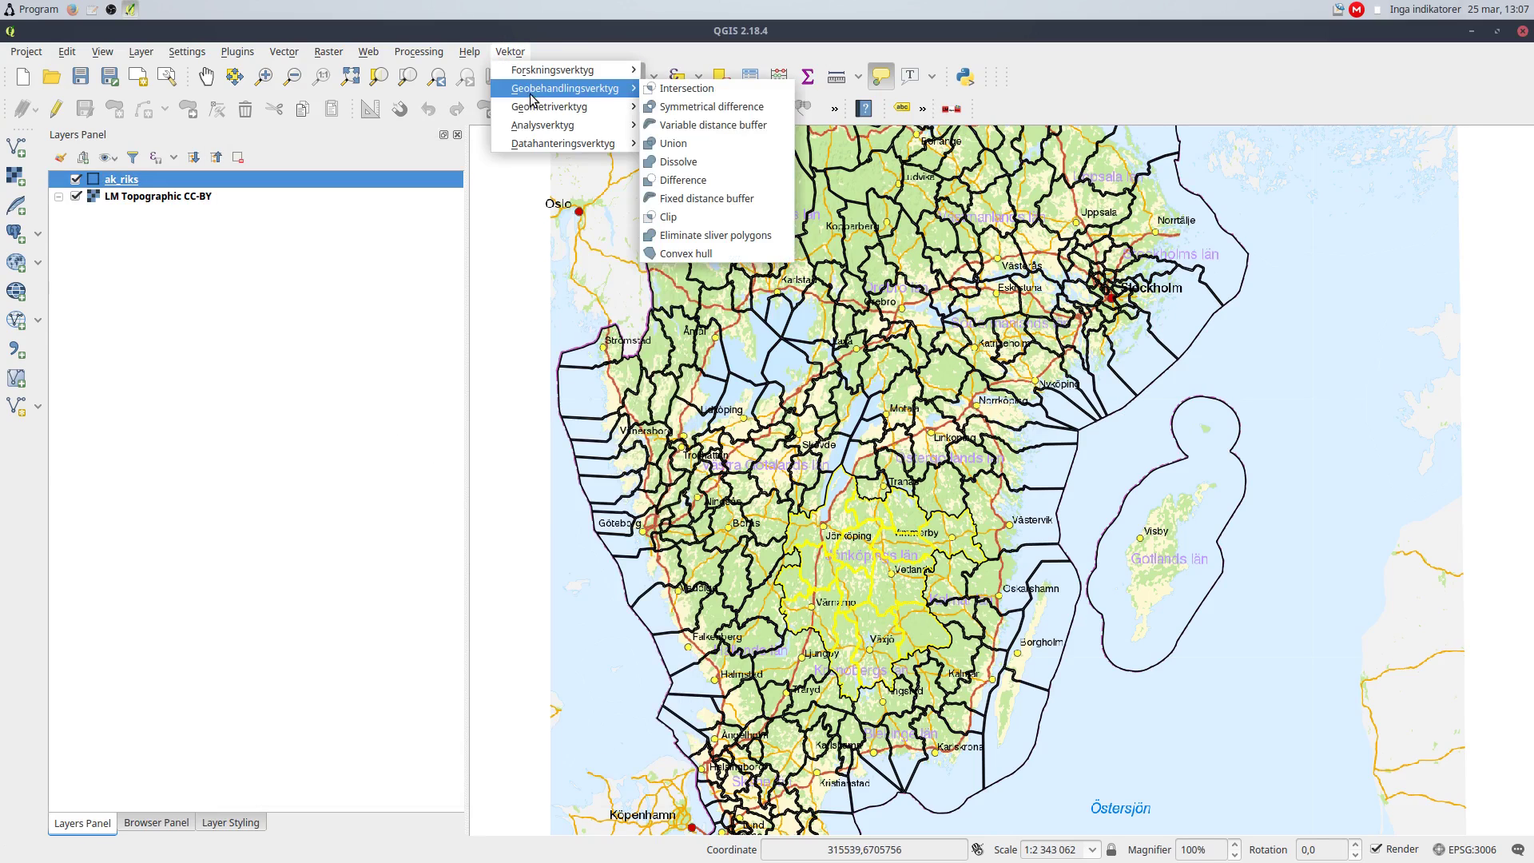
left_click(678, 162)
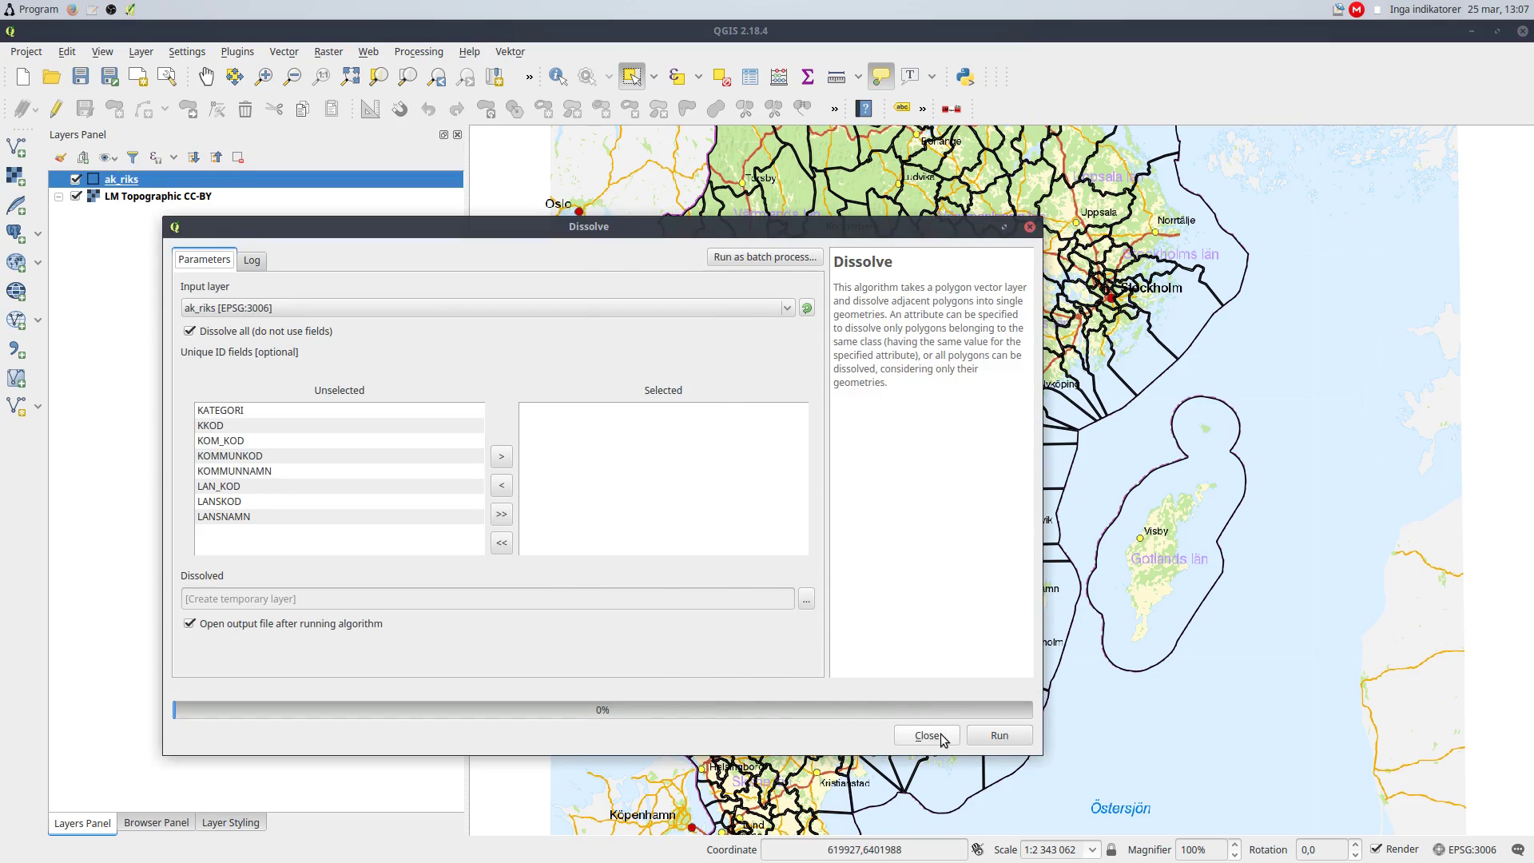
left_click(943, 739)
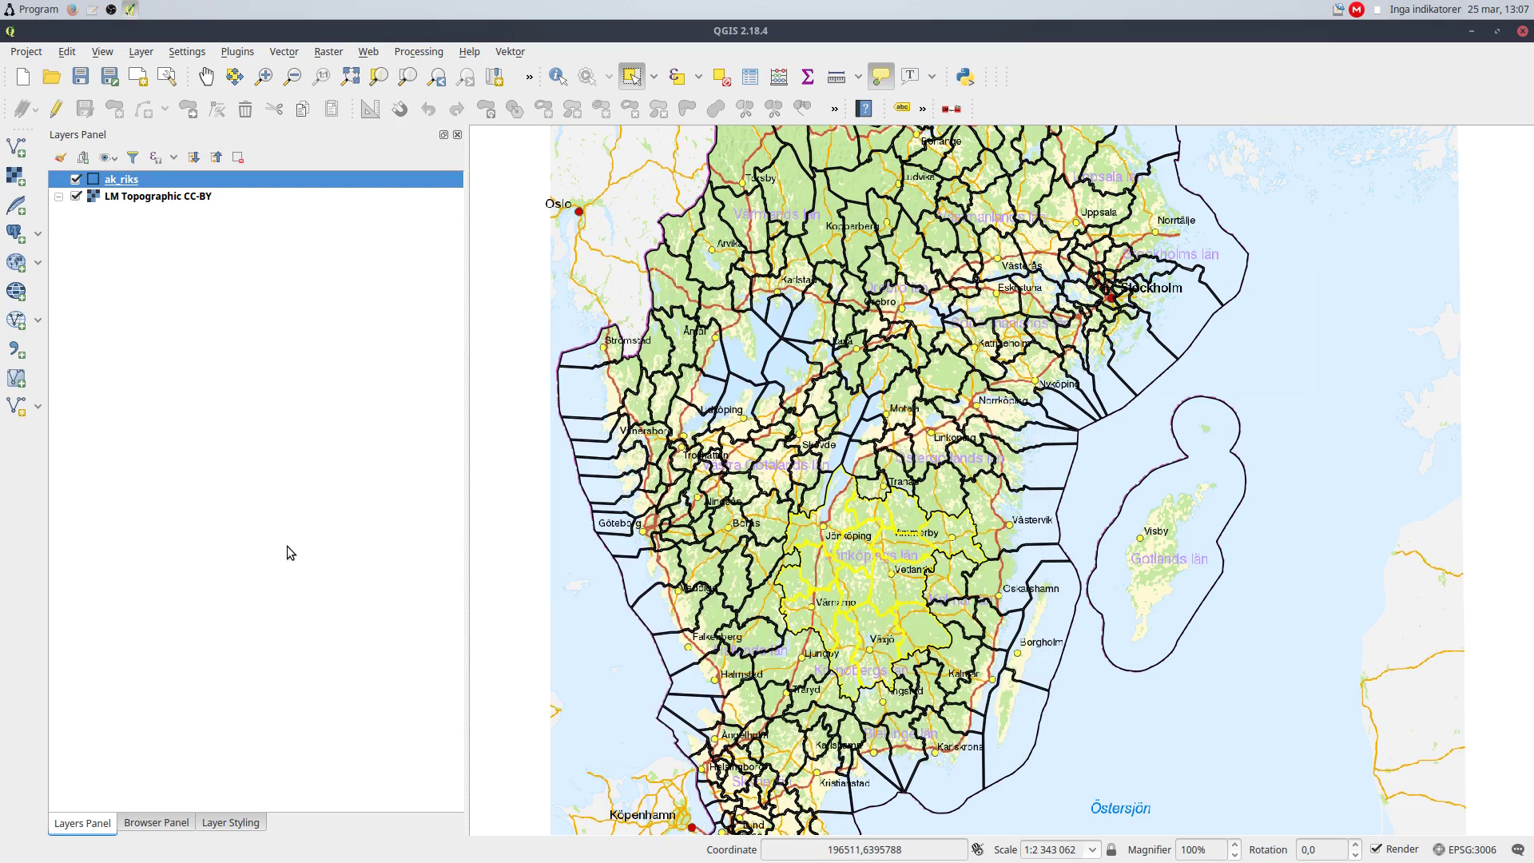
right_click(115, 180)
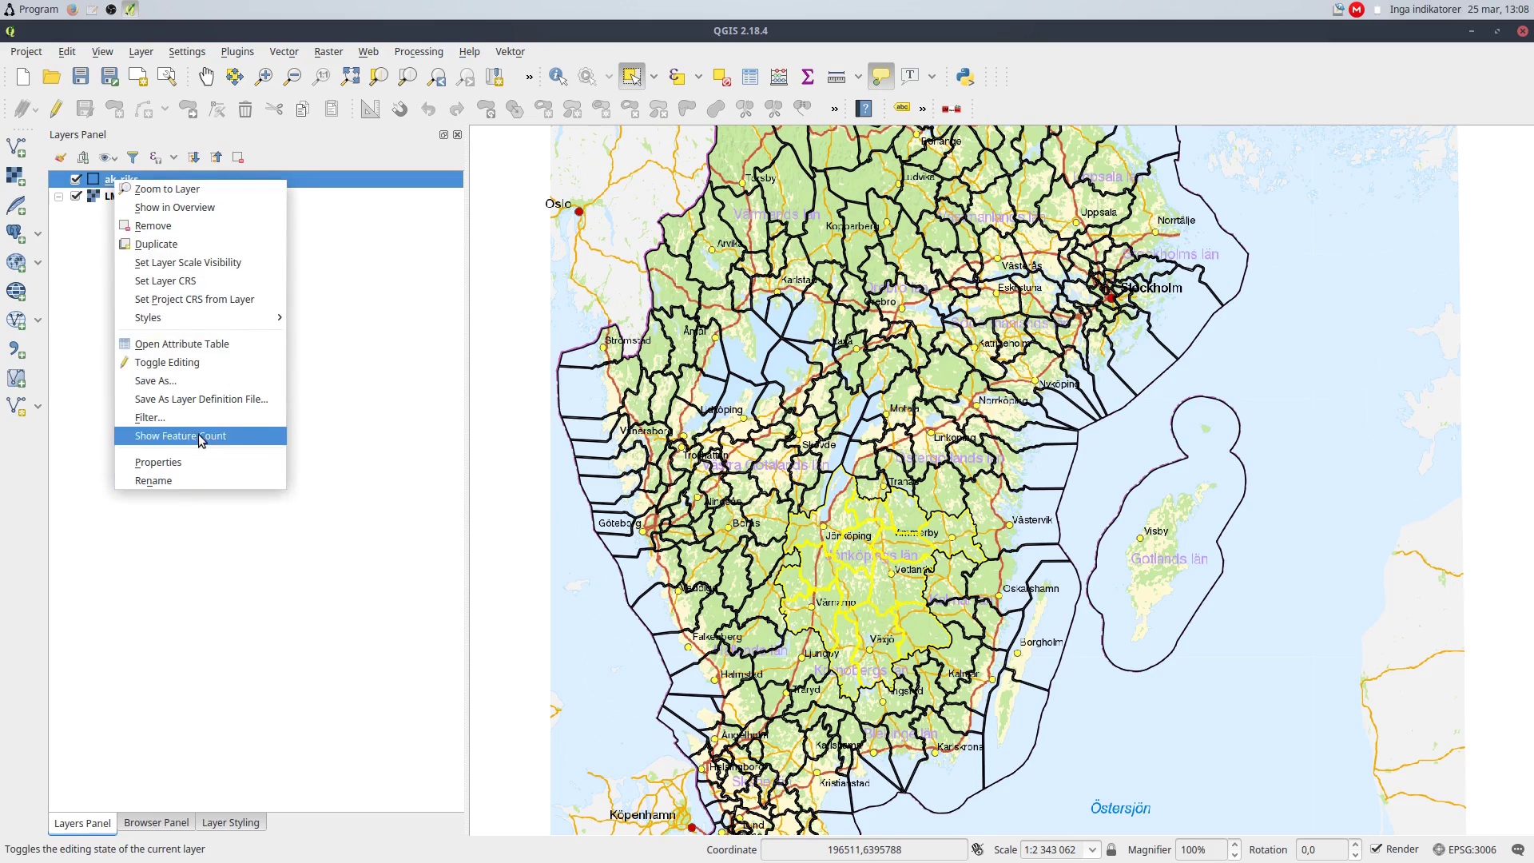
left_click(205, 344)
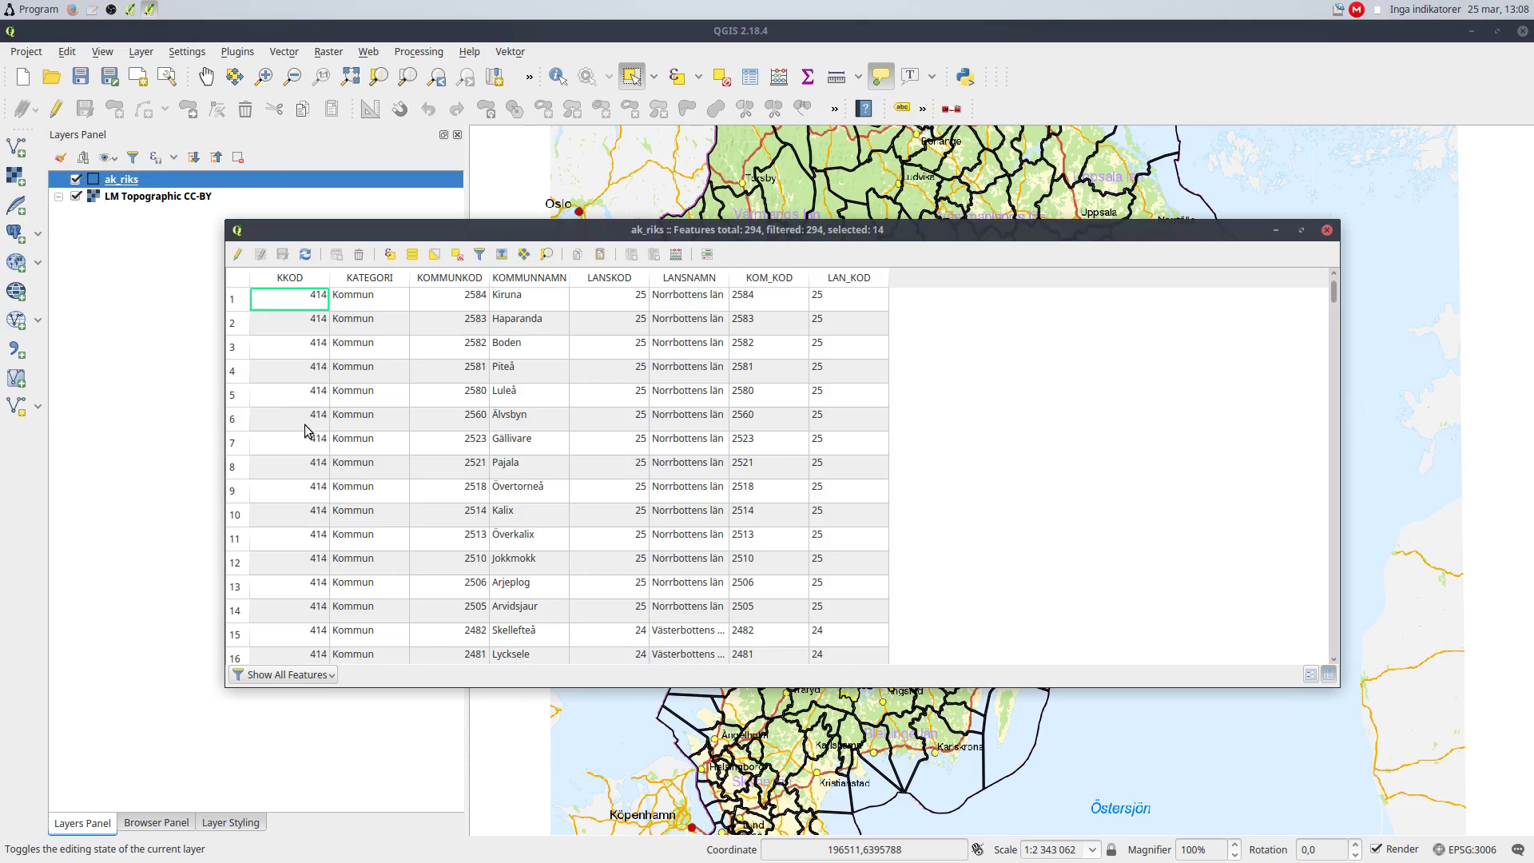
left_click(458, 280)
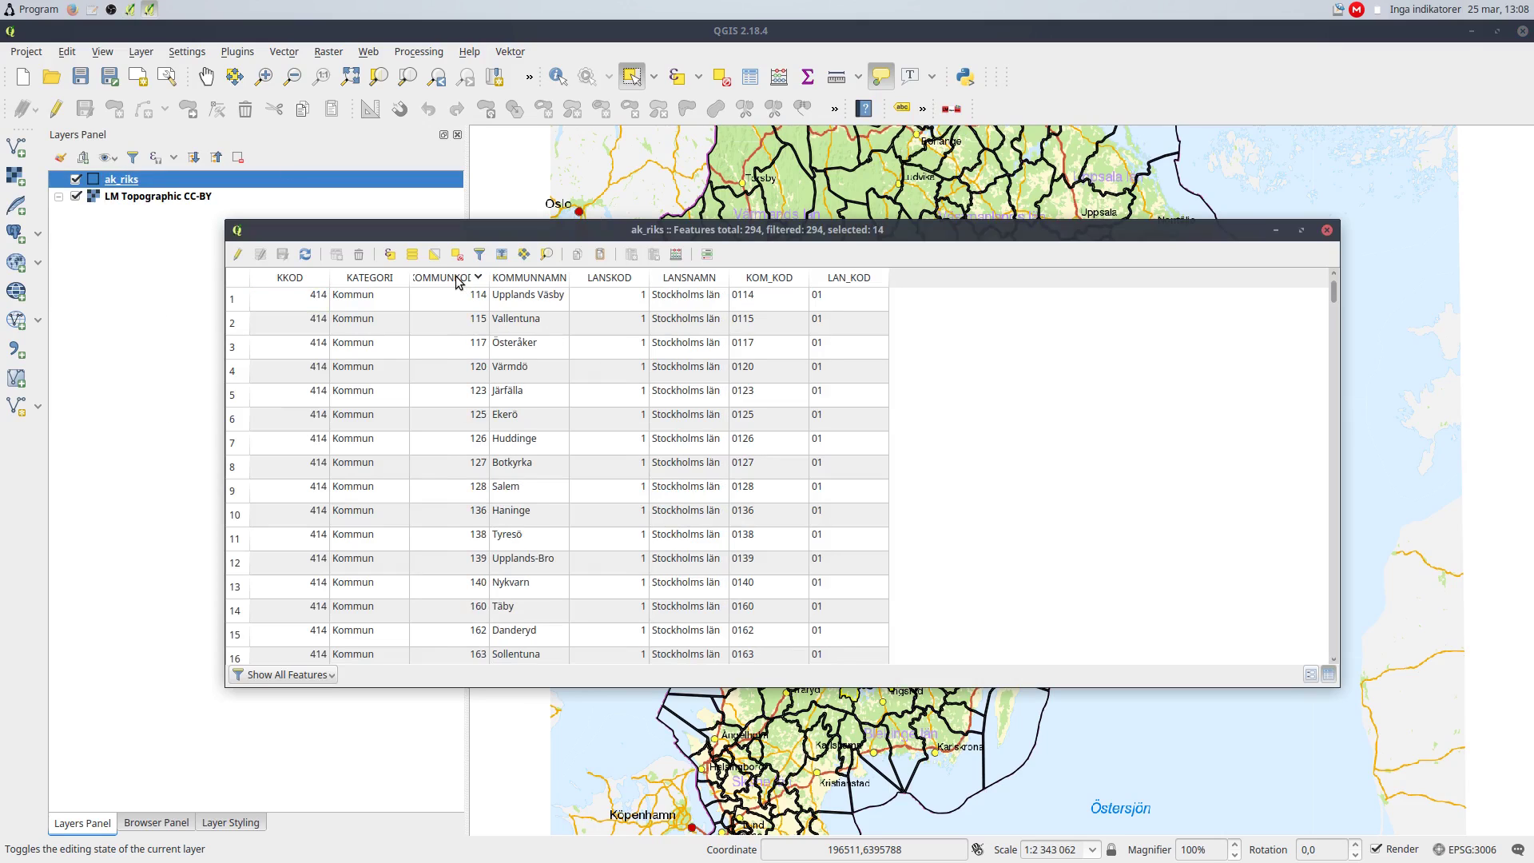
left_click(292, 676)
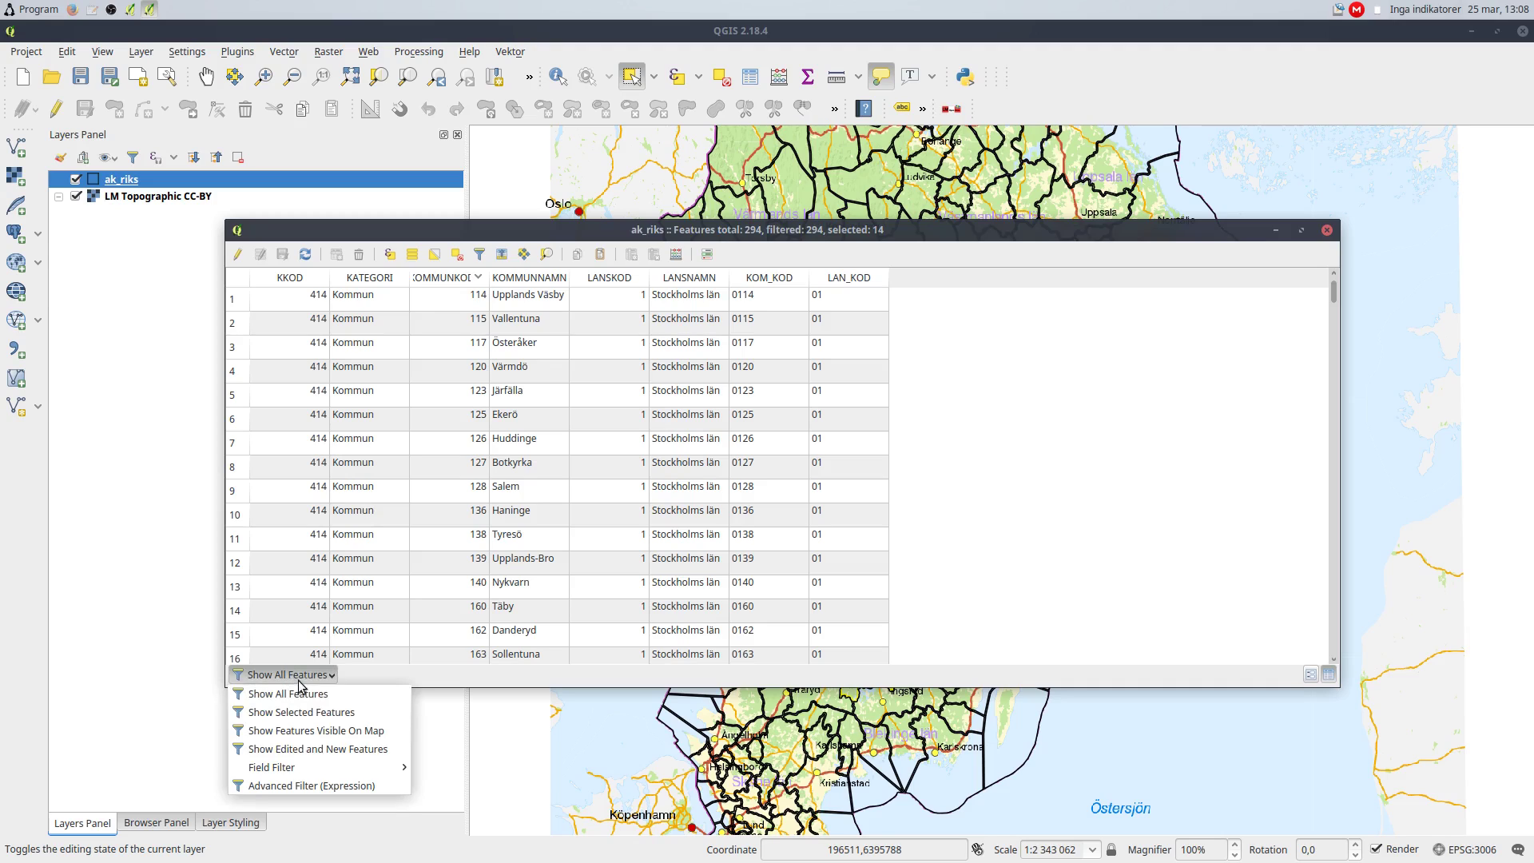
left_click(301, 712)
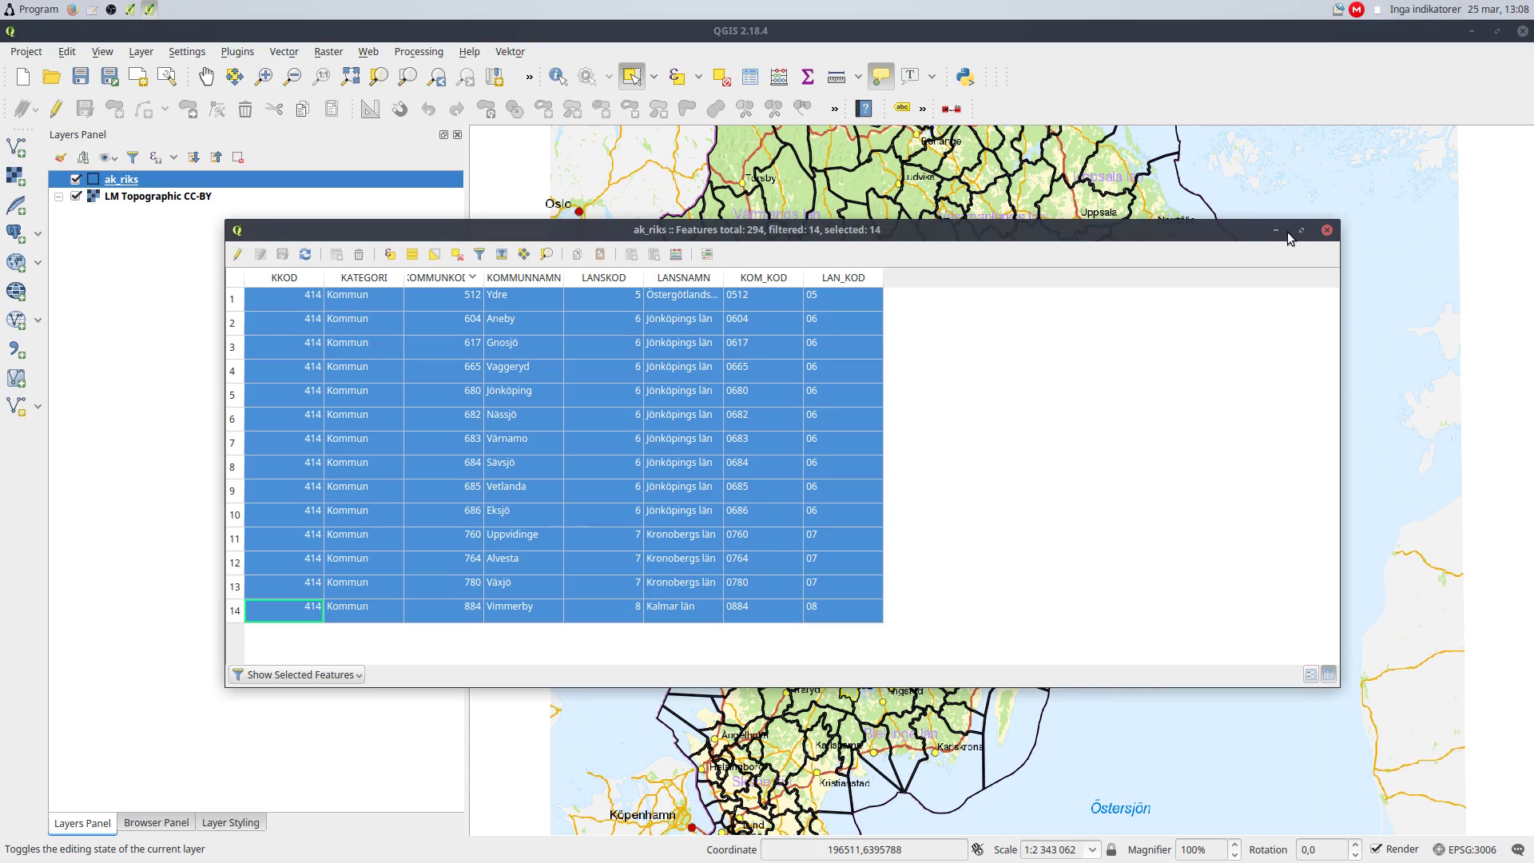
left_click(1326, 231)
double_click(124, 184)
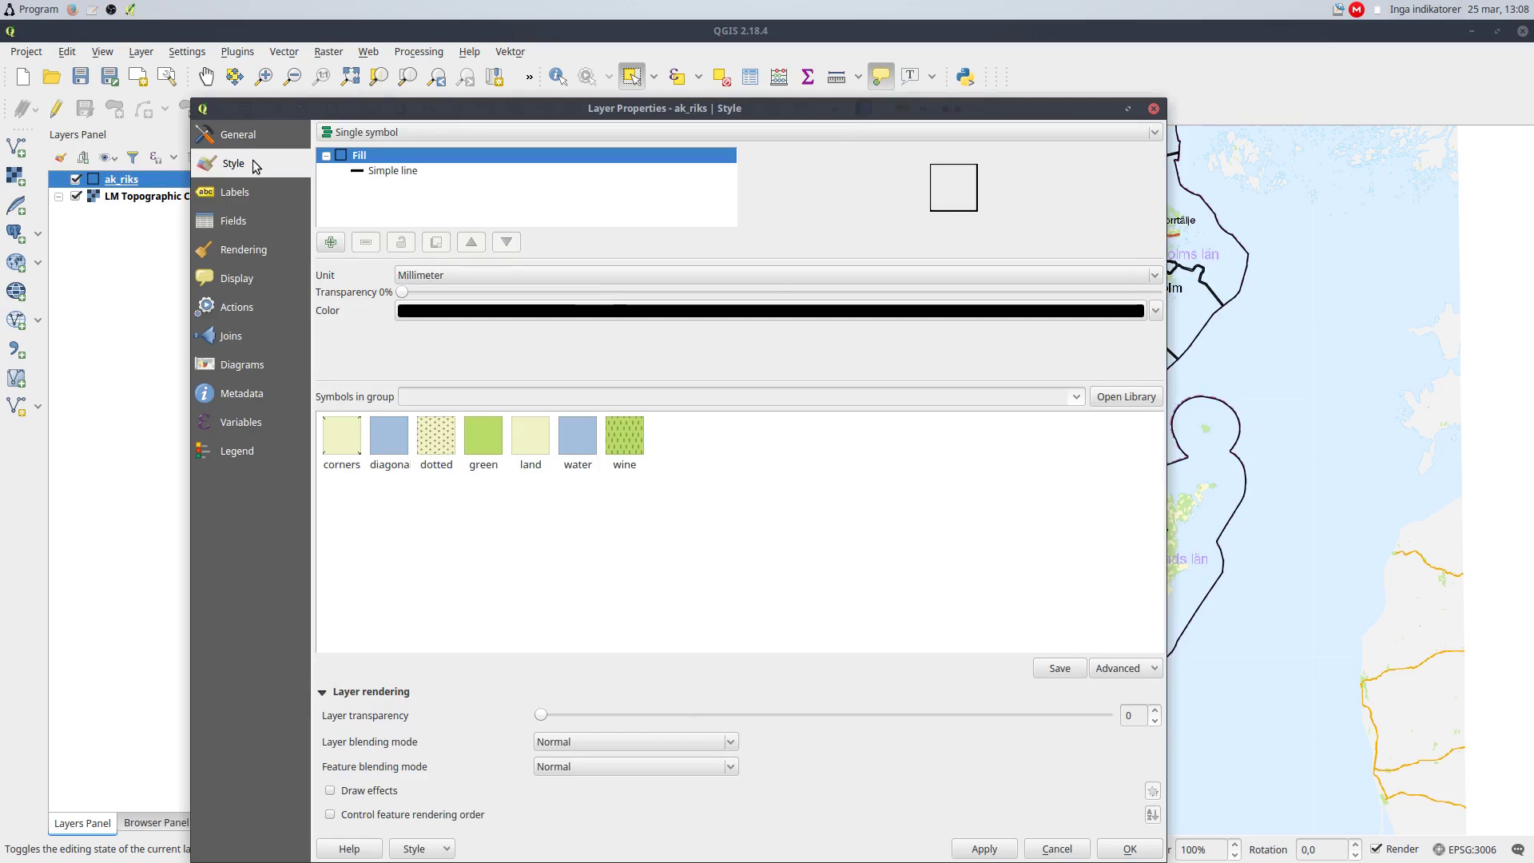
left_click(239, 135)
left_click(1103, 815)
double_click(560, 422)
left_click(553, 561)
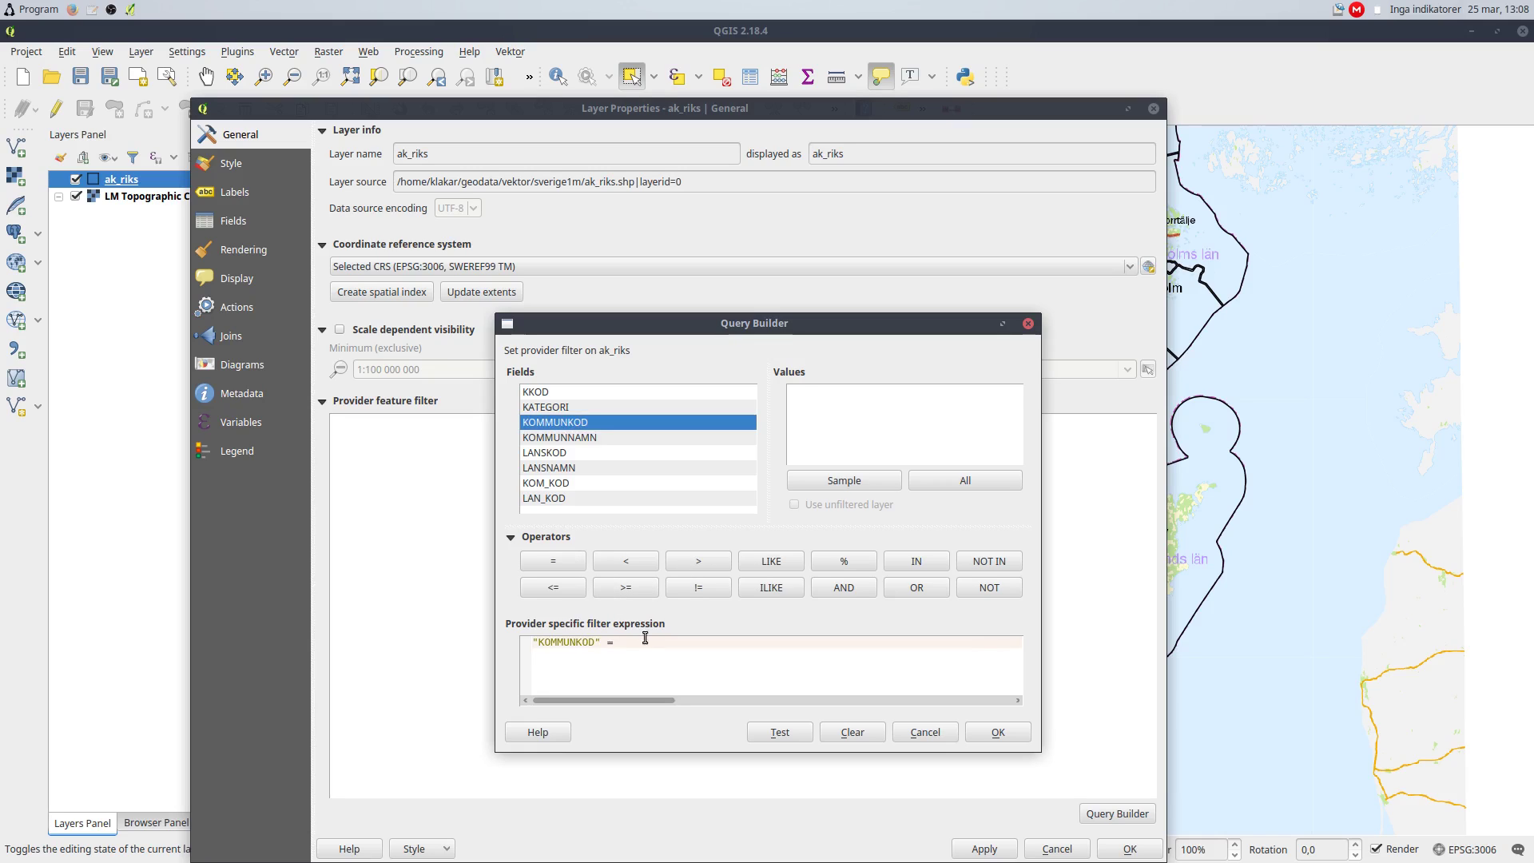
left_click(844, 480)
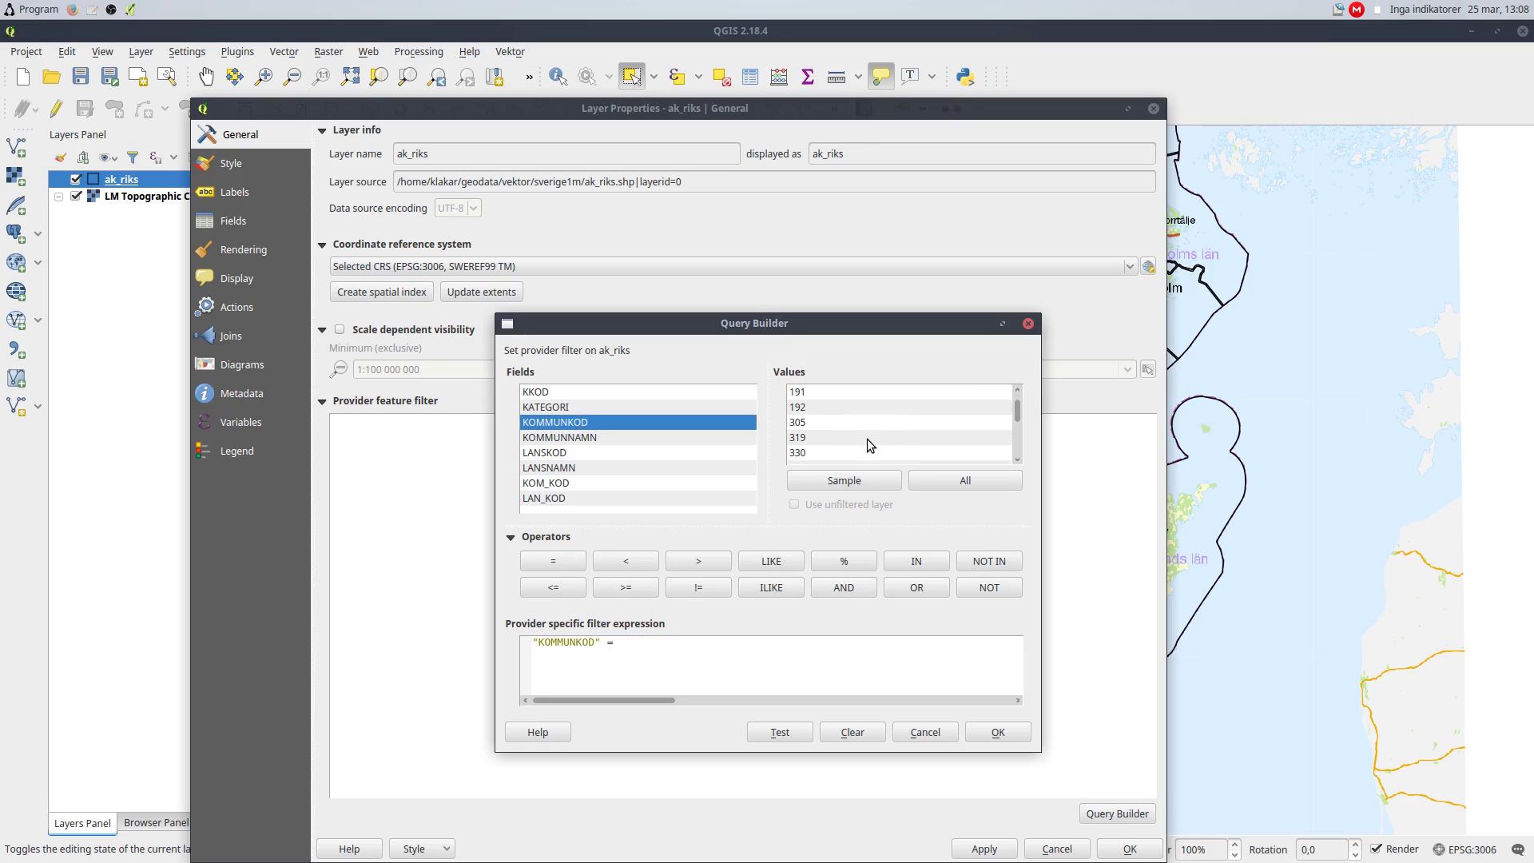
left_click(918, 562)
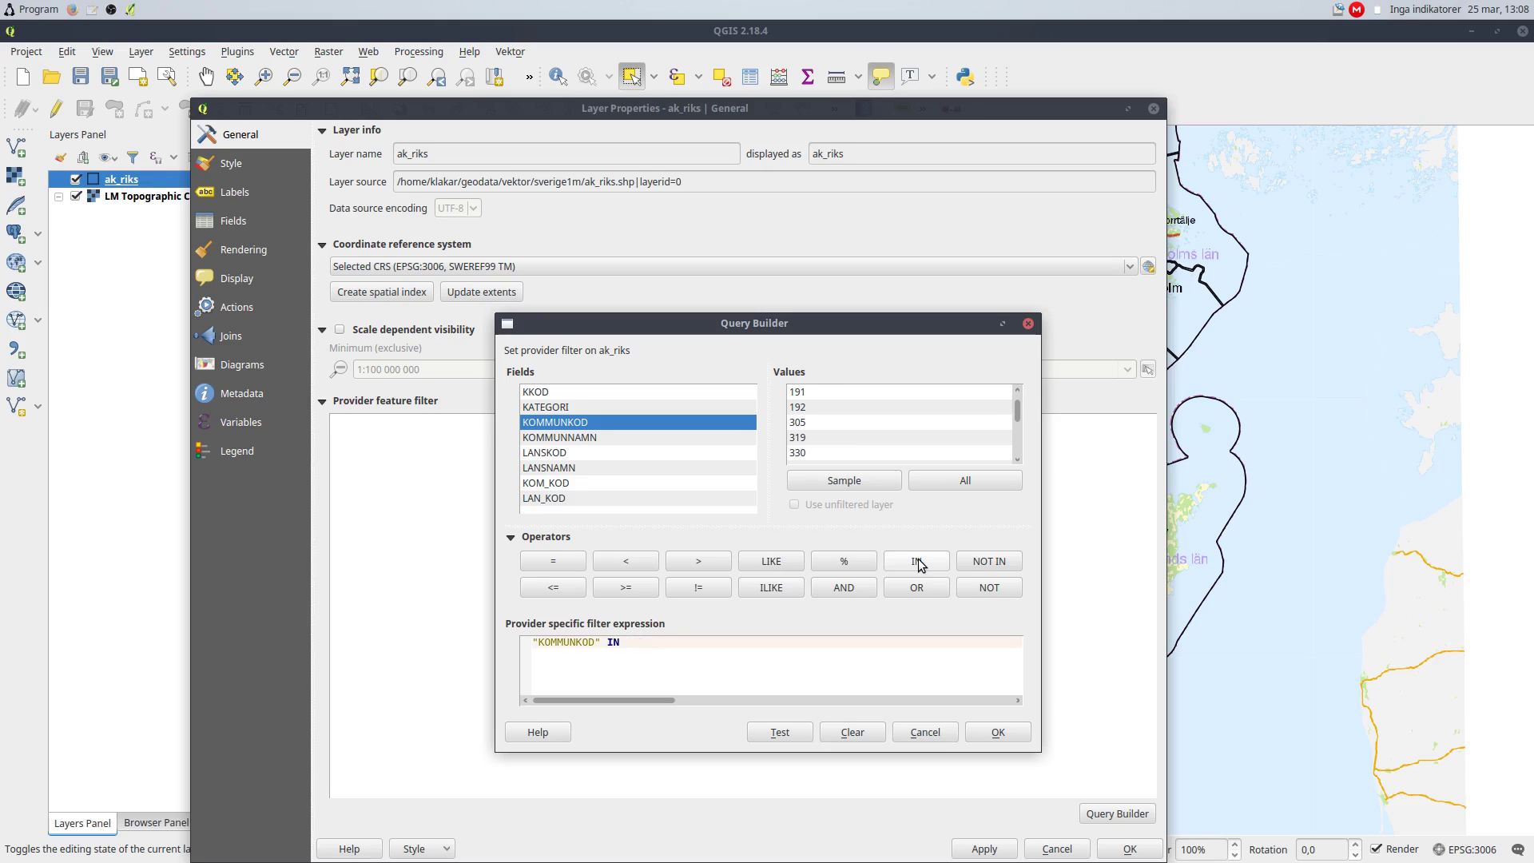
left_click(752, 662)
double_click(867, 393)
type(",")
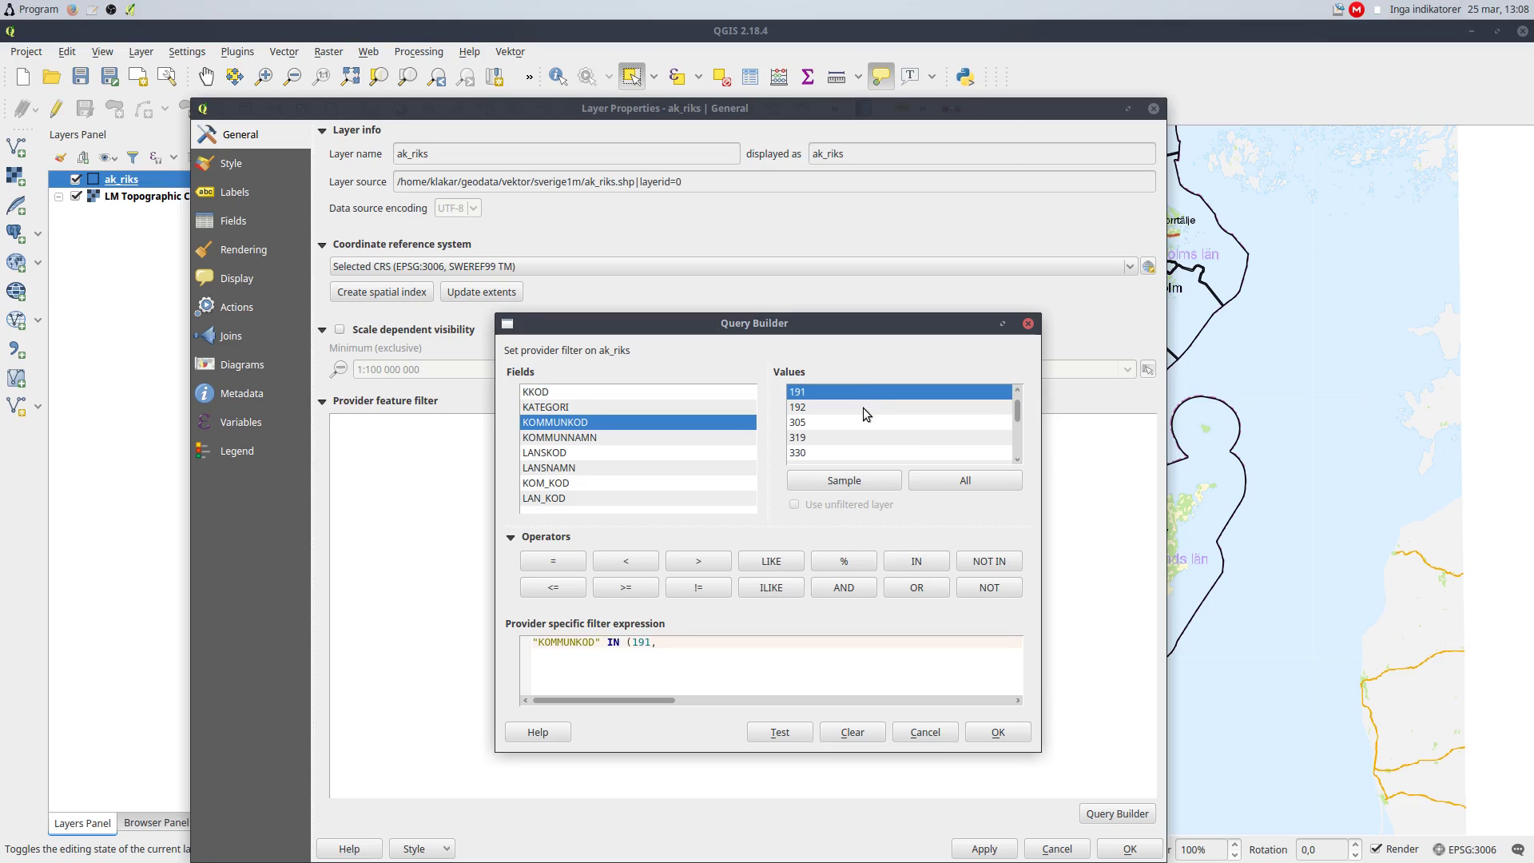
double_click(863, 408)
type(",")
left_click(867, 423)
left_click(925, 732)
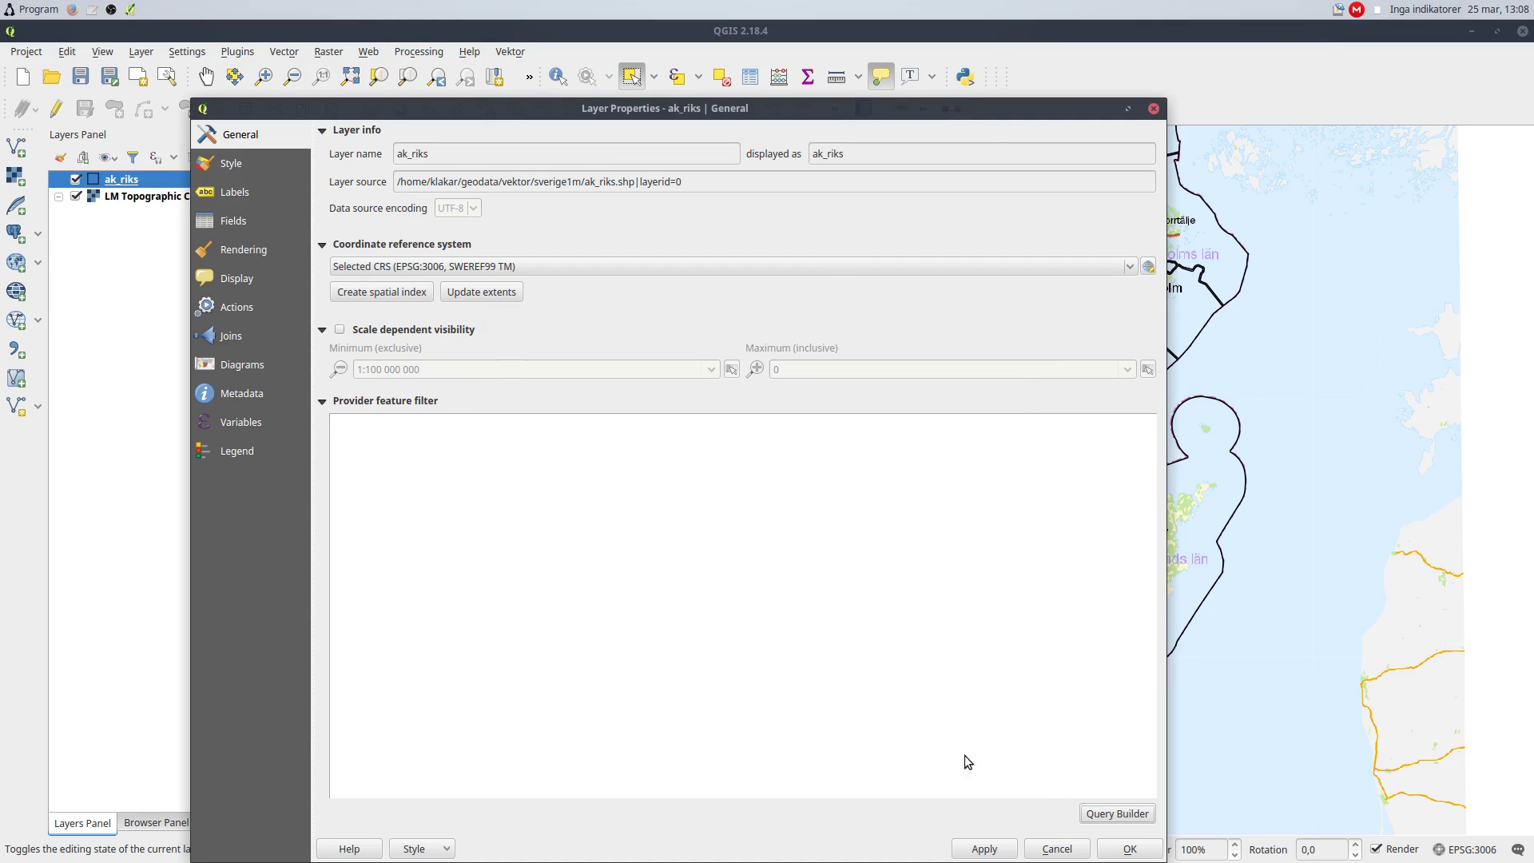
left_click(1057, 849)
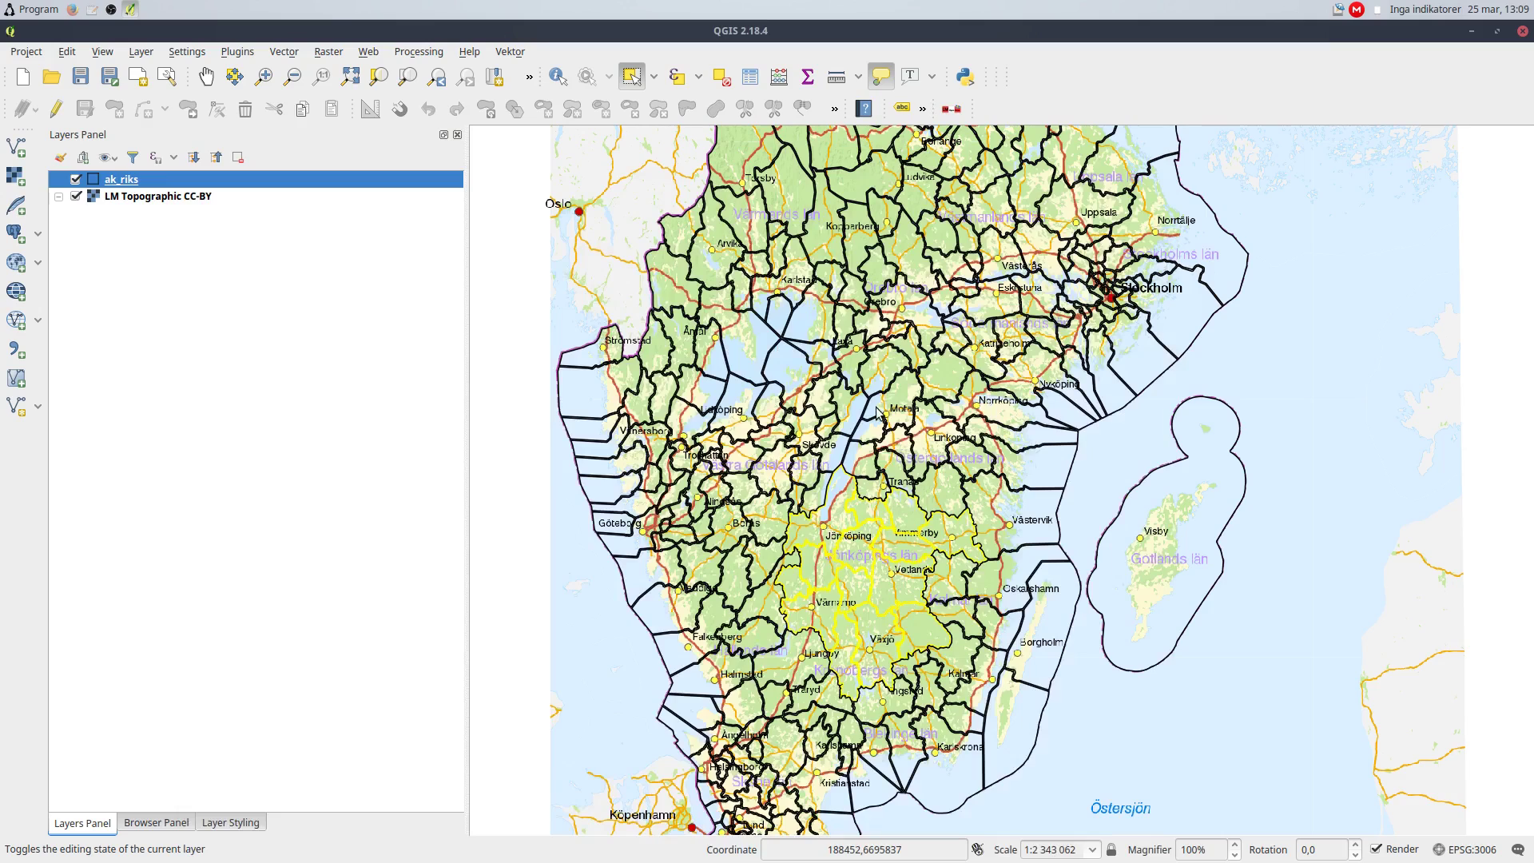
- Open list_selected.py in the Python Console's script editor
left_click(966, 83)
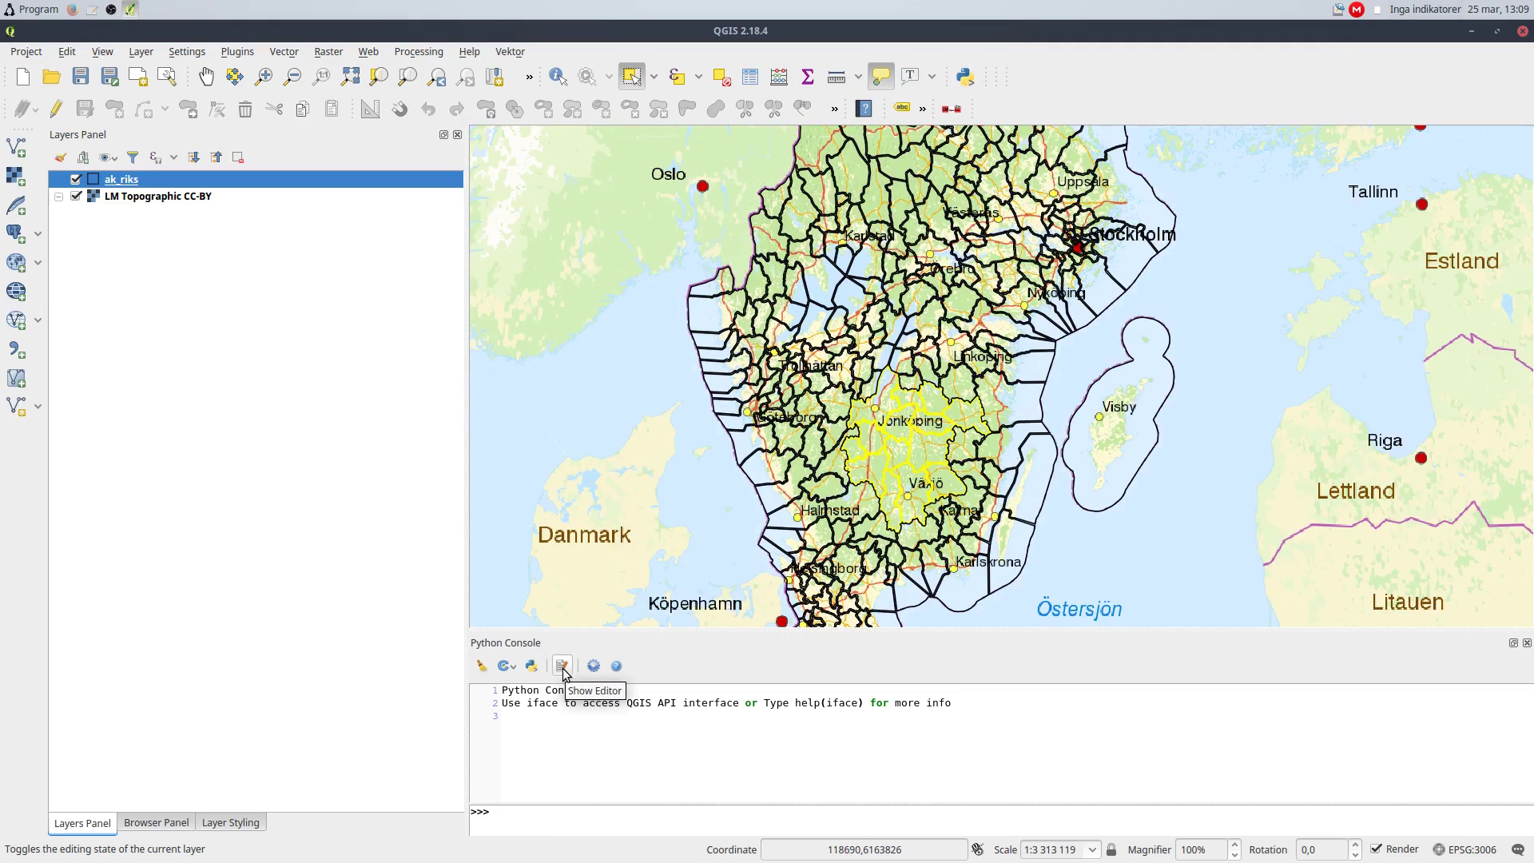
left_click(562, 665)
left_click(1055, 666)
left_click(580, 298)
double_click(613, 307)
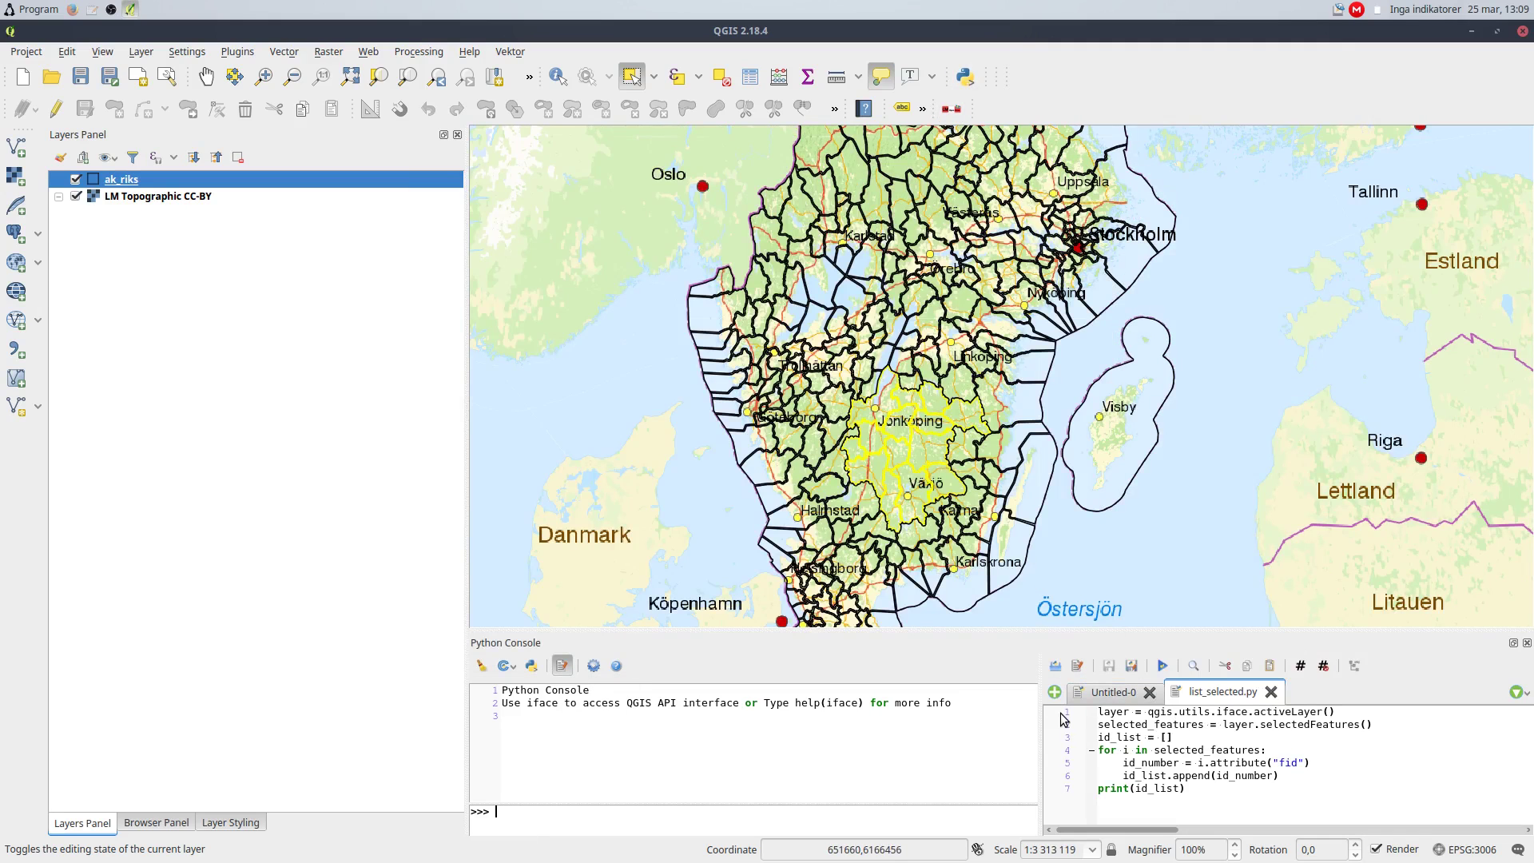
- Go through the script line by line, replacing the fid field with KOMMUNKOD
left_click(1062, 713)
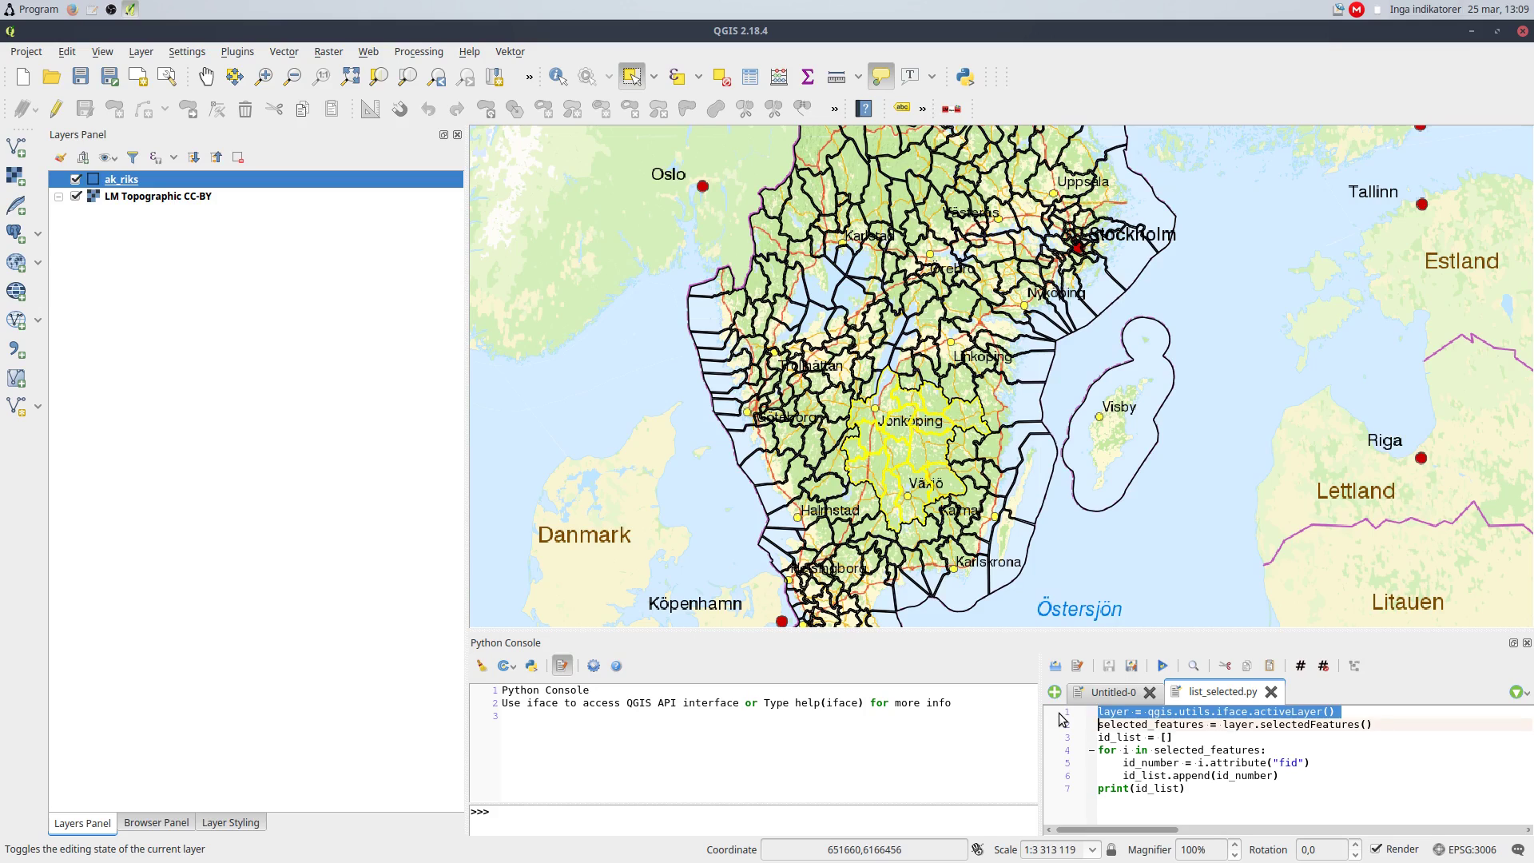
left_click(1061, 727)
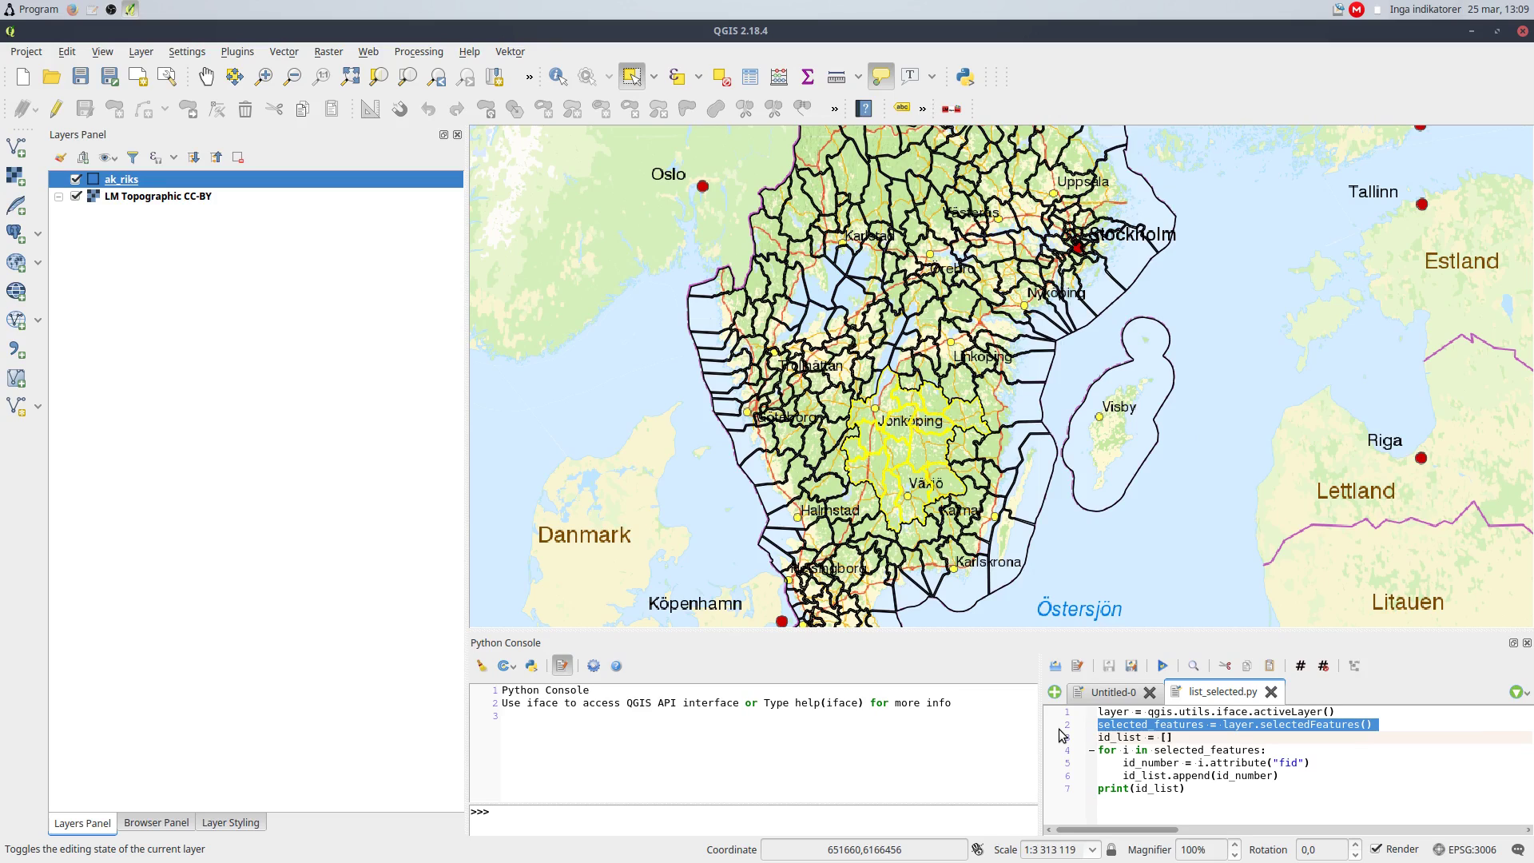
left_click(1056, 738)
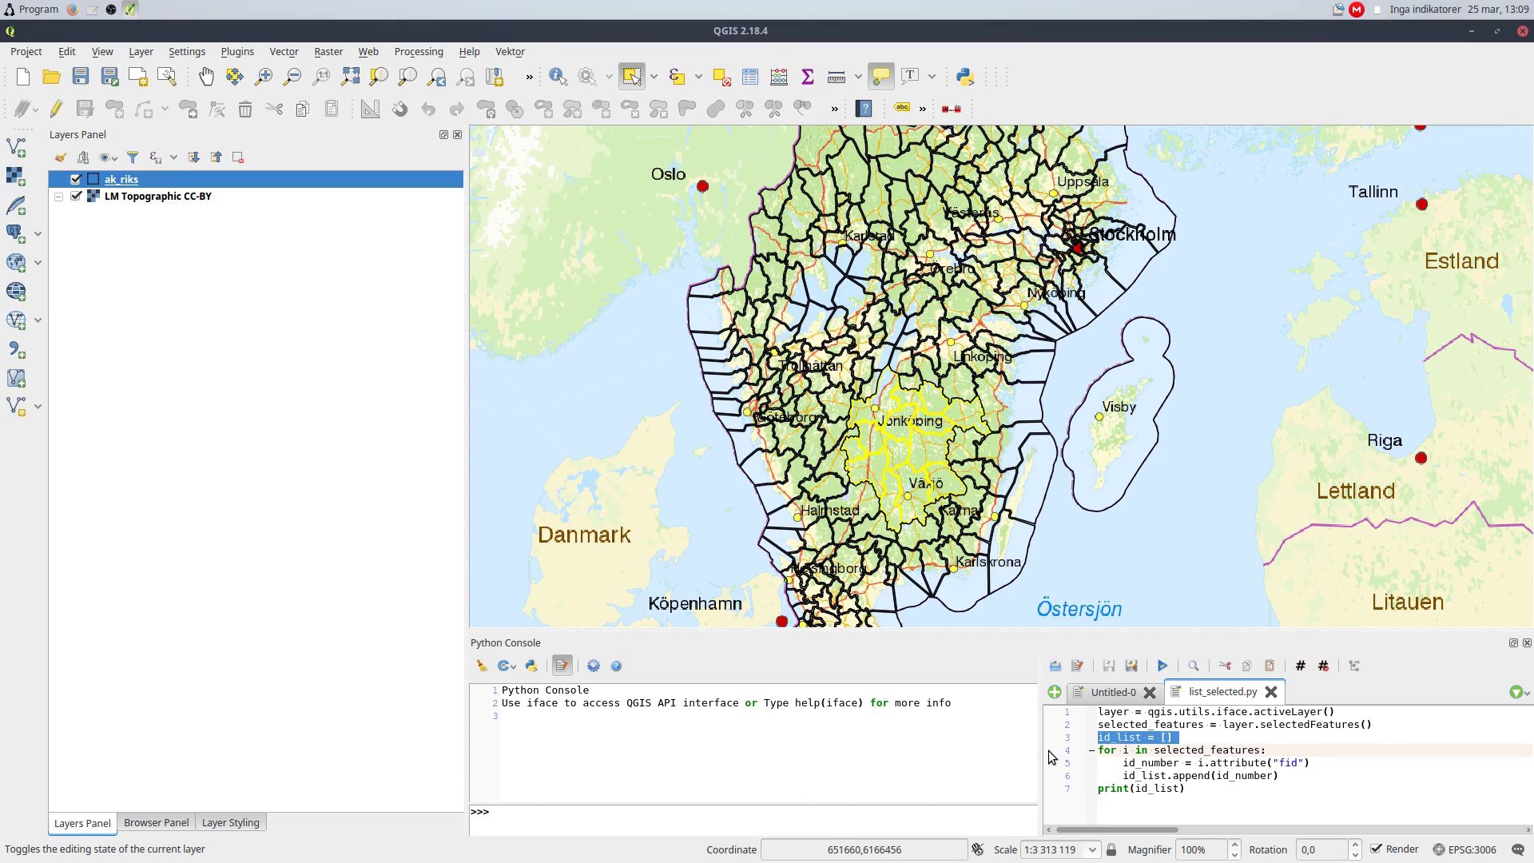
left_click(1049, 751)
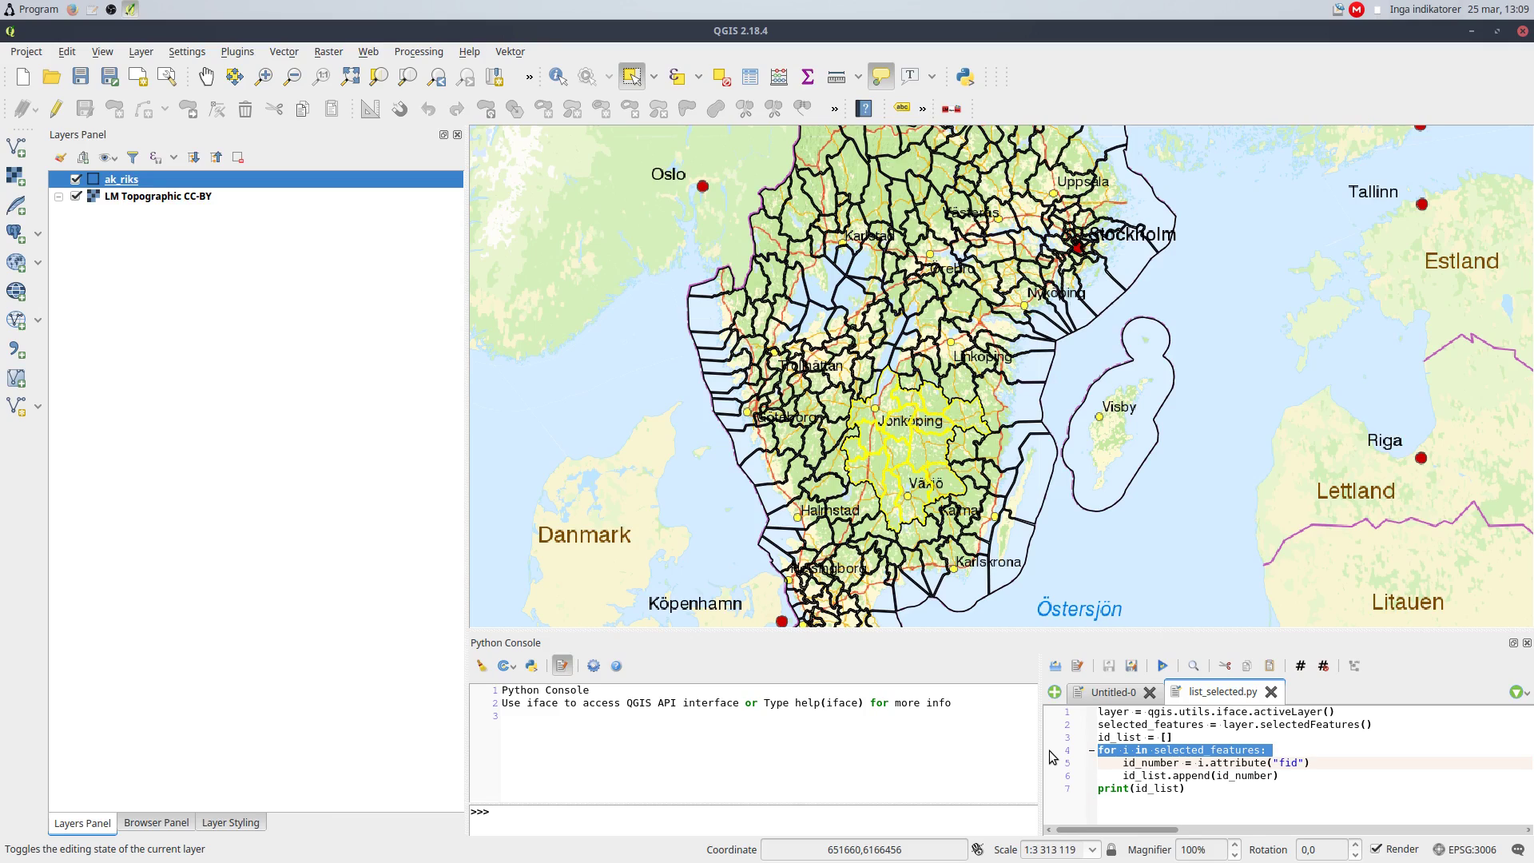
left_click(1052, 764)
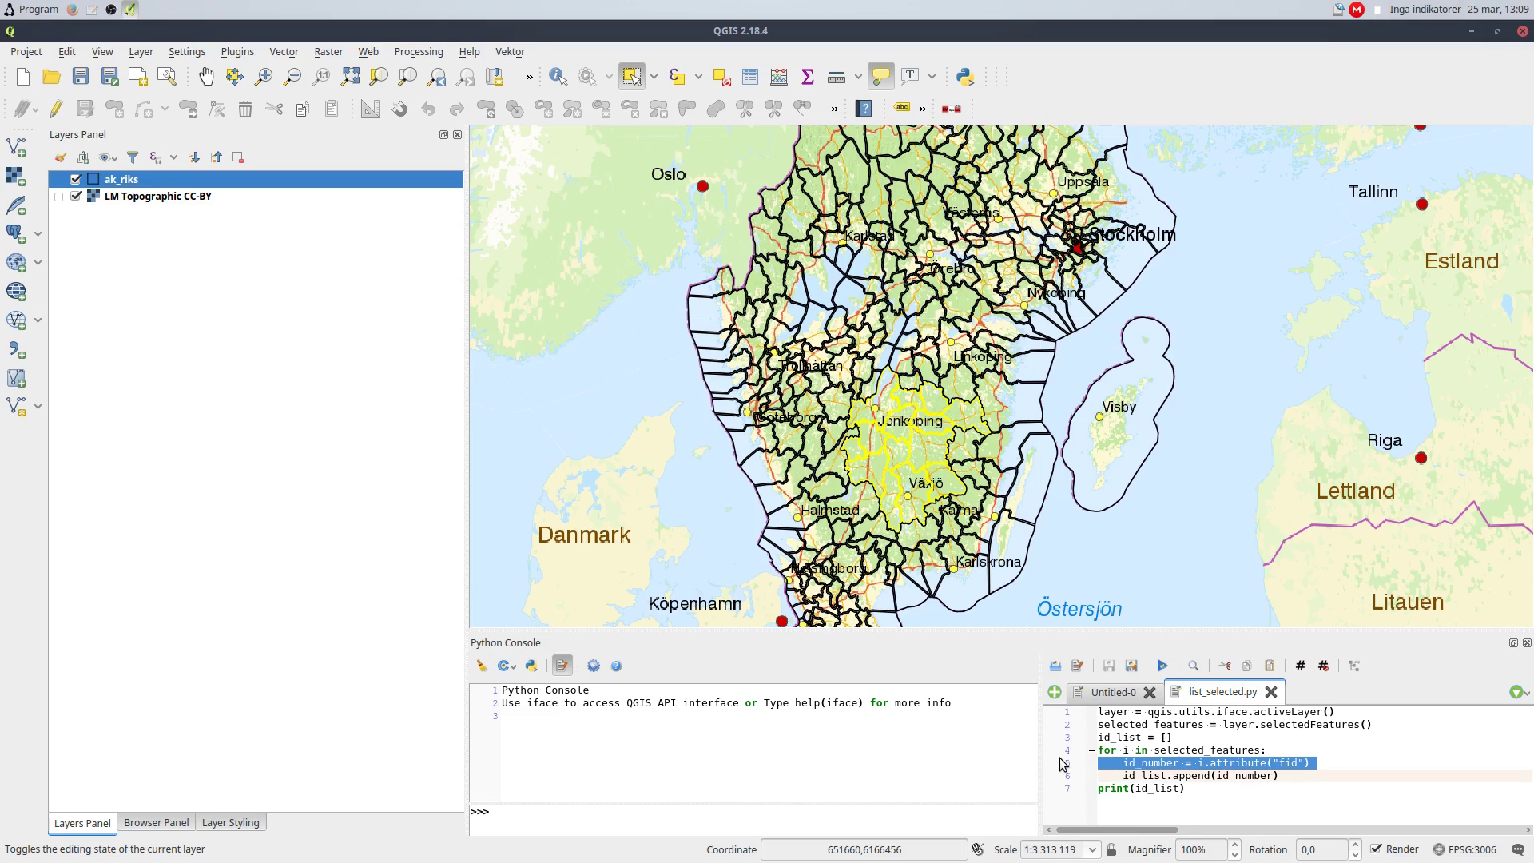
double_click(1289, 763)
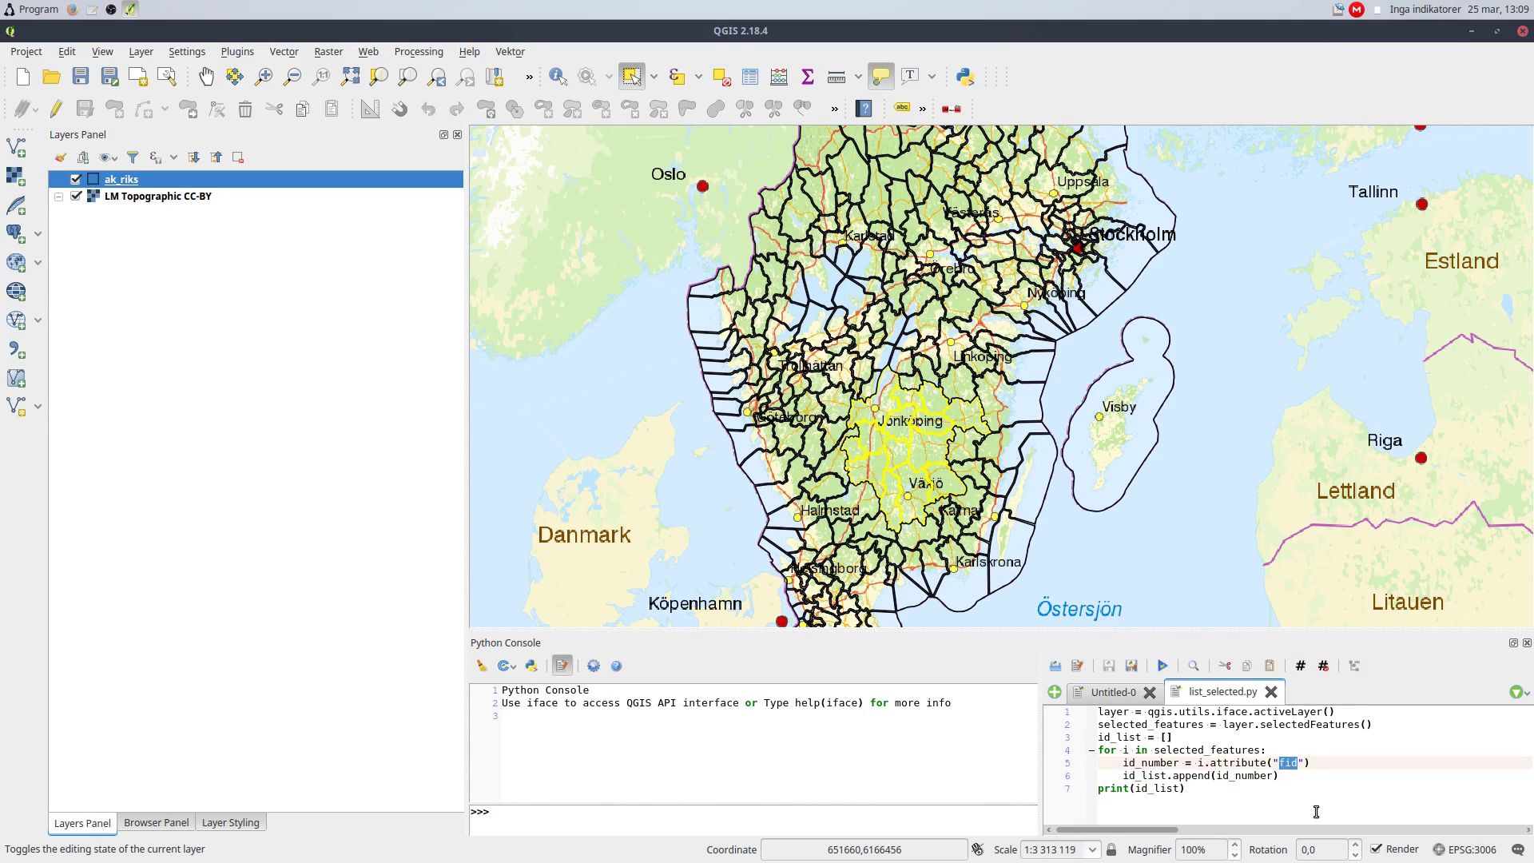
type("KOMMUNKOD")
left_click(1064, 777)
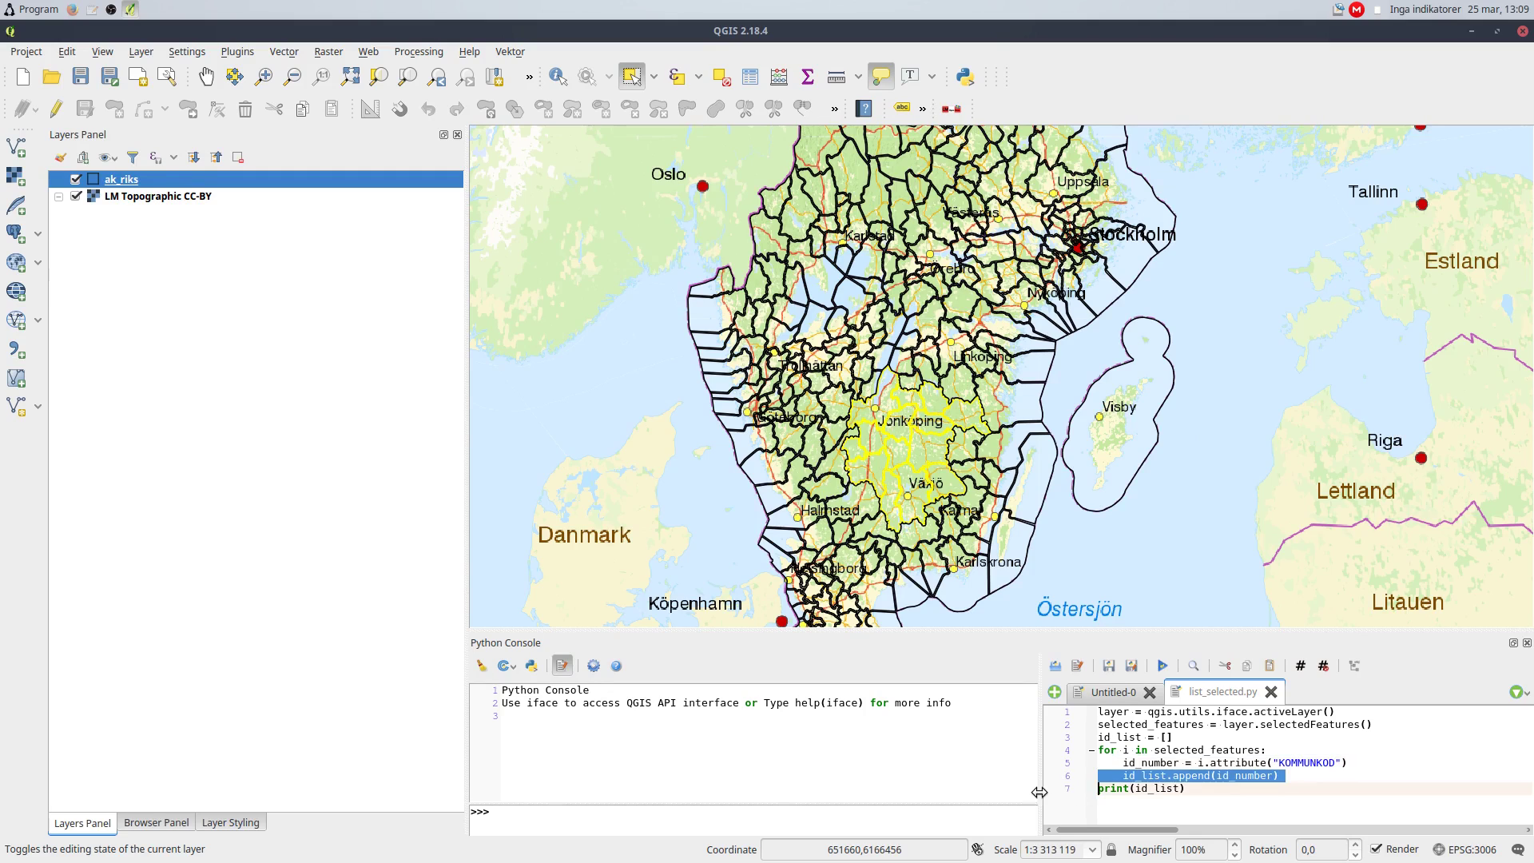
left_click(1064, 790)
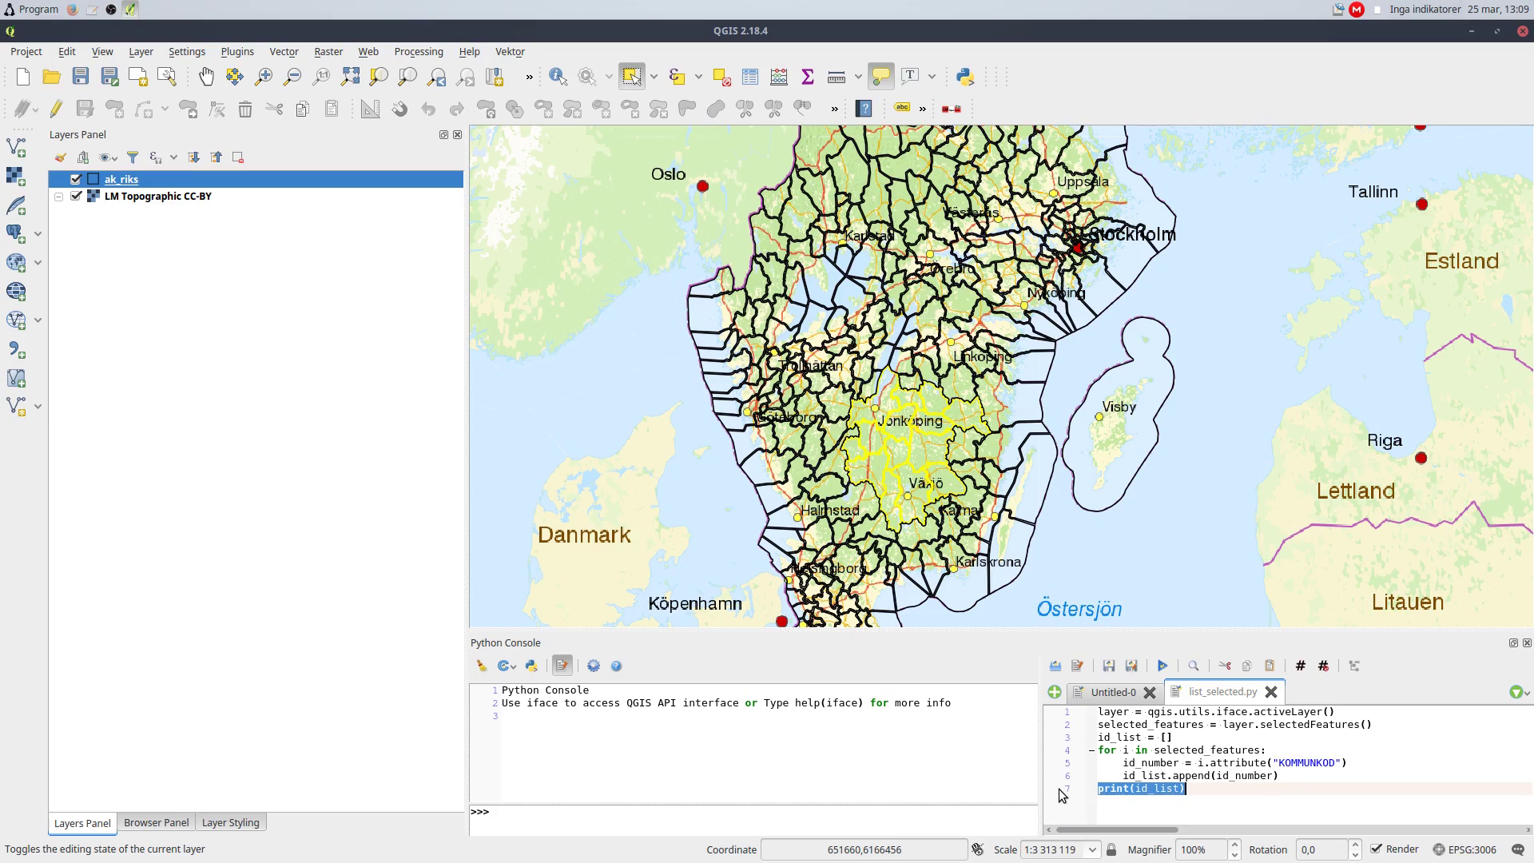
- Run list_selected.py, copy the 14 printed KOMMUNKOD codes, and open ak_riks Layer Properties
left_click(1164, 669)
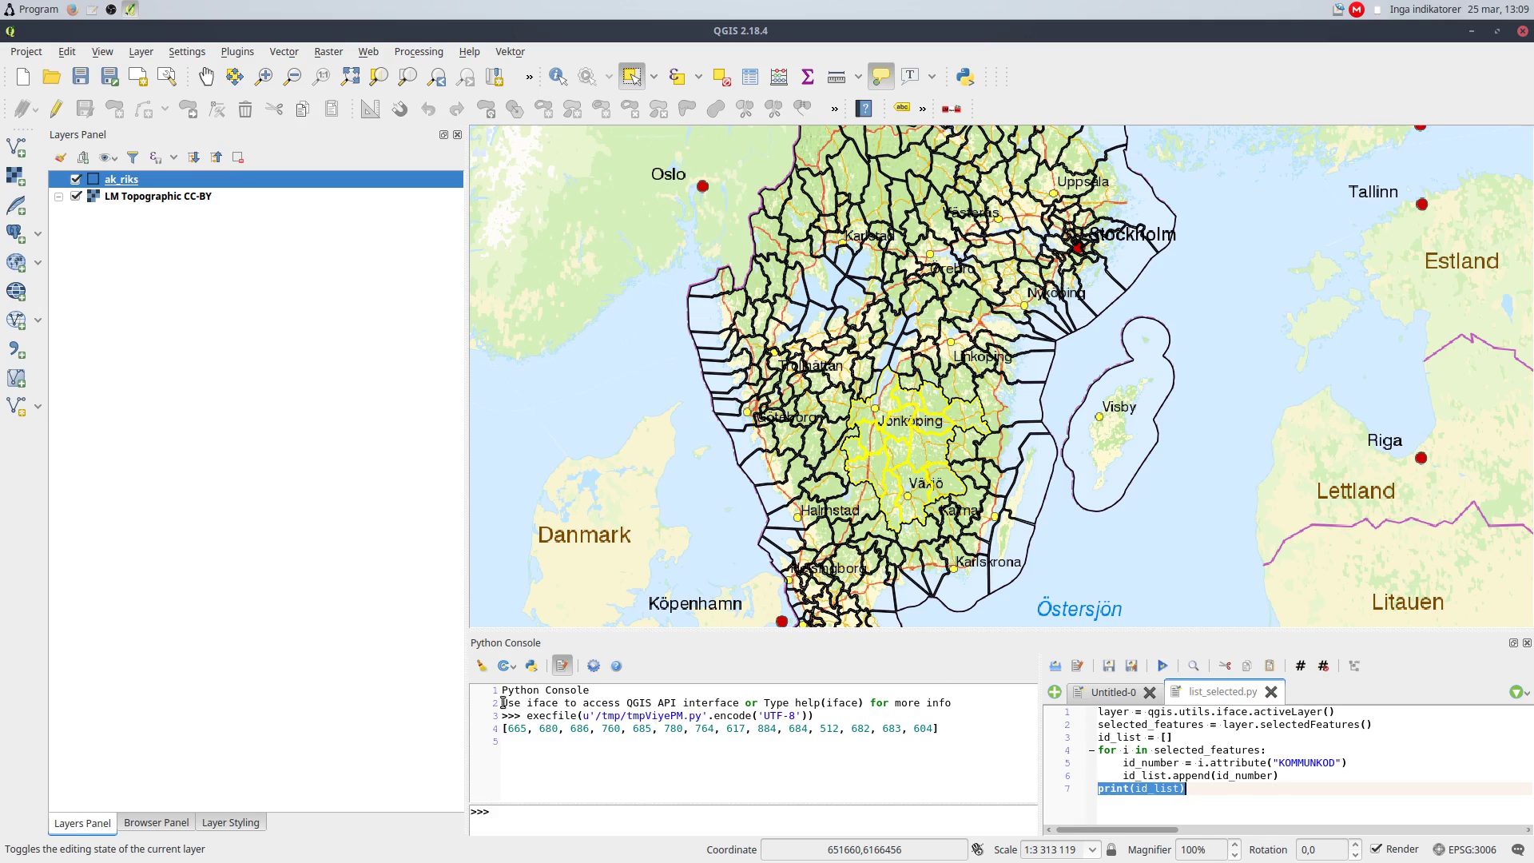
left_click_drag(508, 730, 931, 728)
right_click(915, 729)
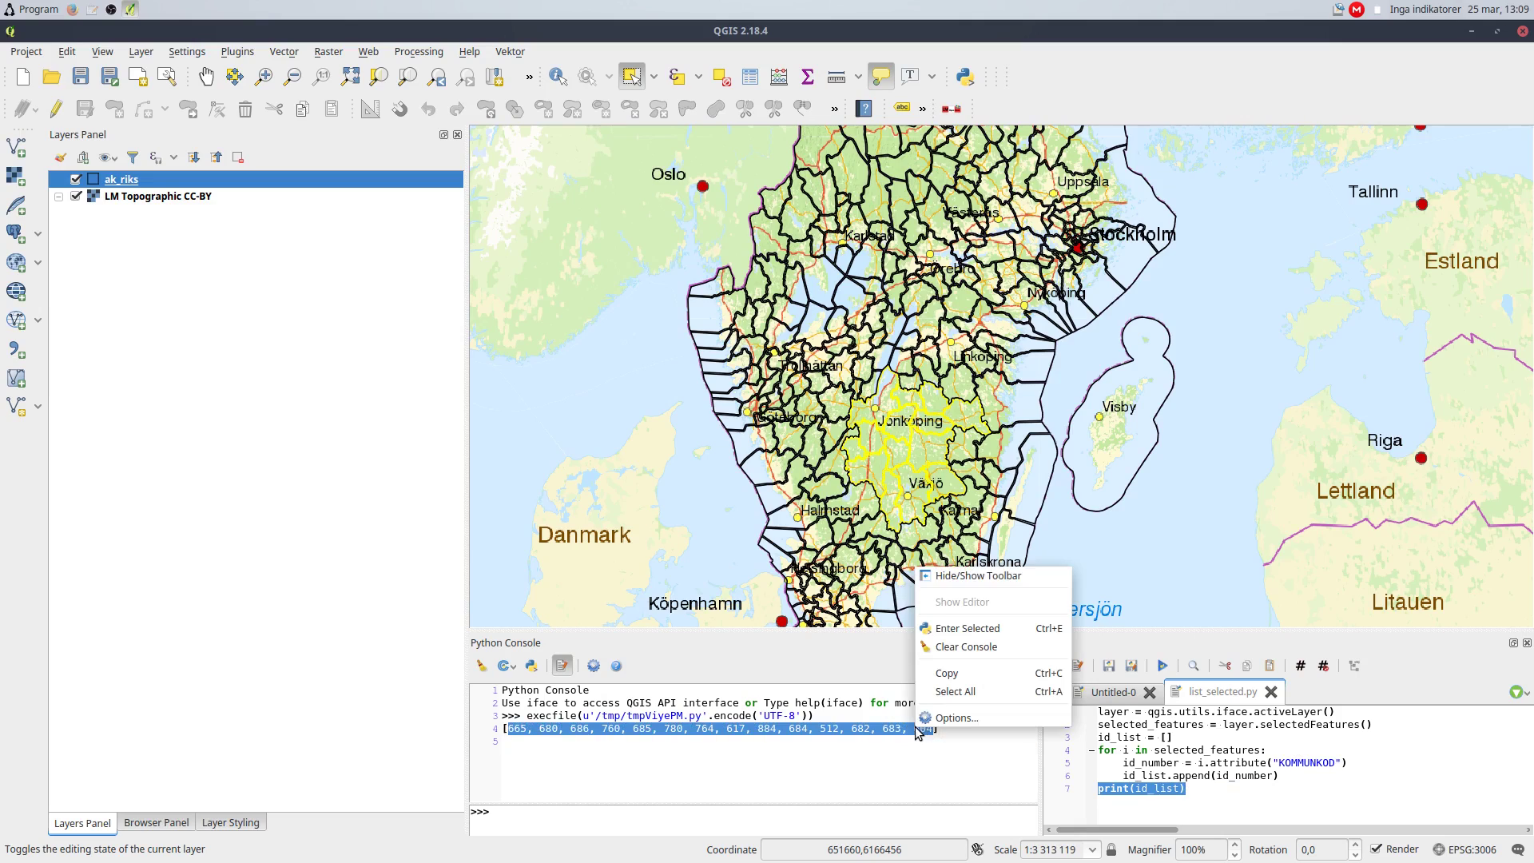
left_click(944, 679)
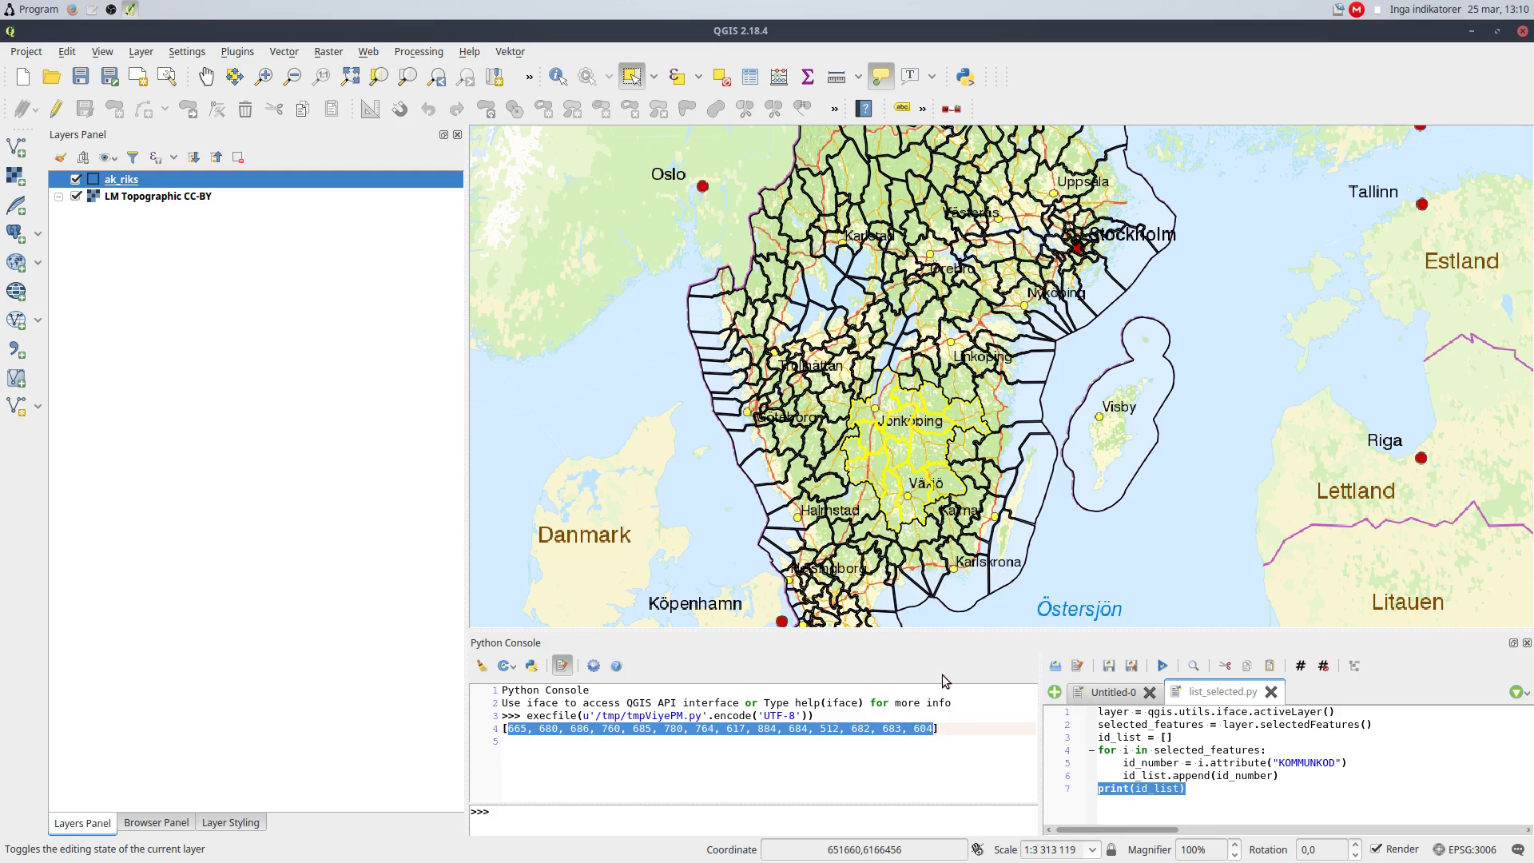
double_click(140, 185)
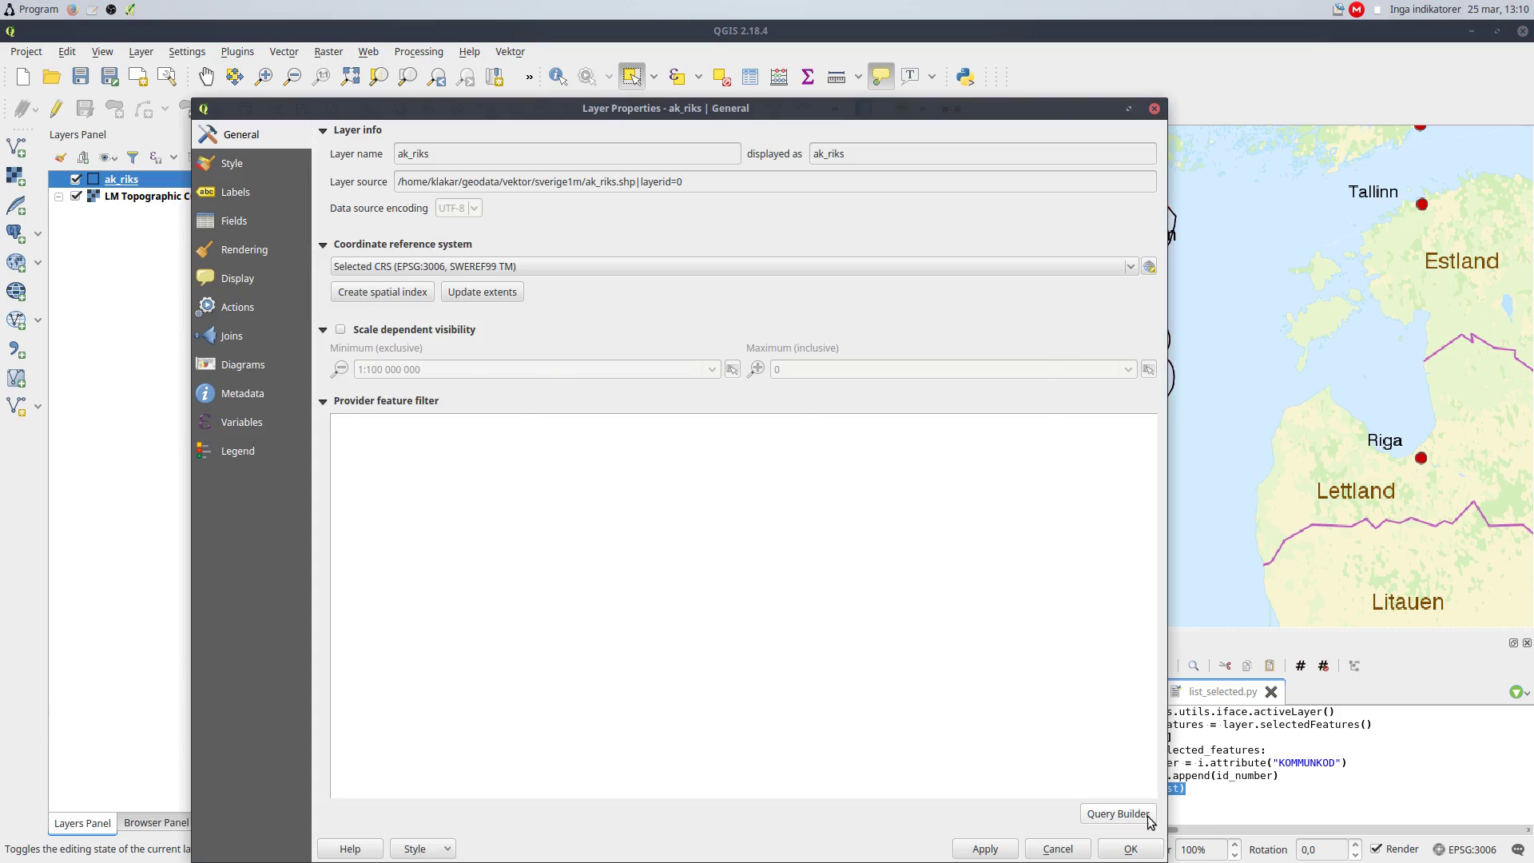
- Set the ak_riks filter to "KOMMUNKOD" IN (pasted code list), testing 14 matching rows, and apply
left_click(1118, 813)
double_click(557, 444)
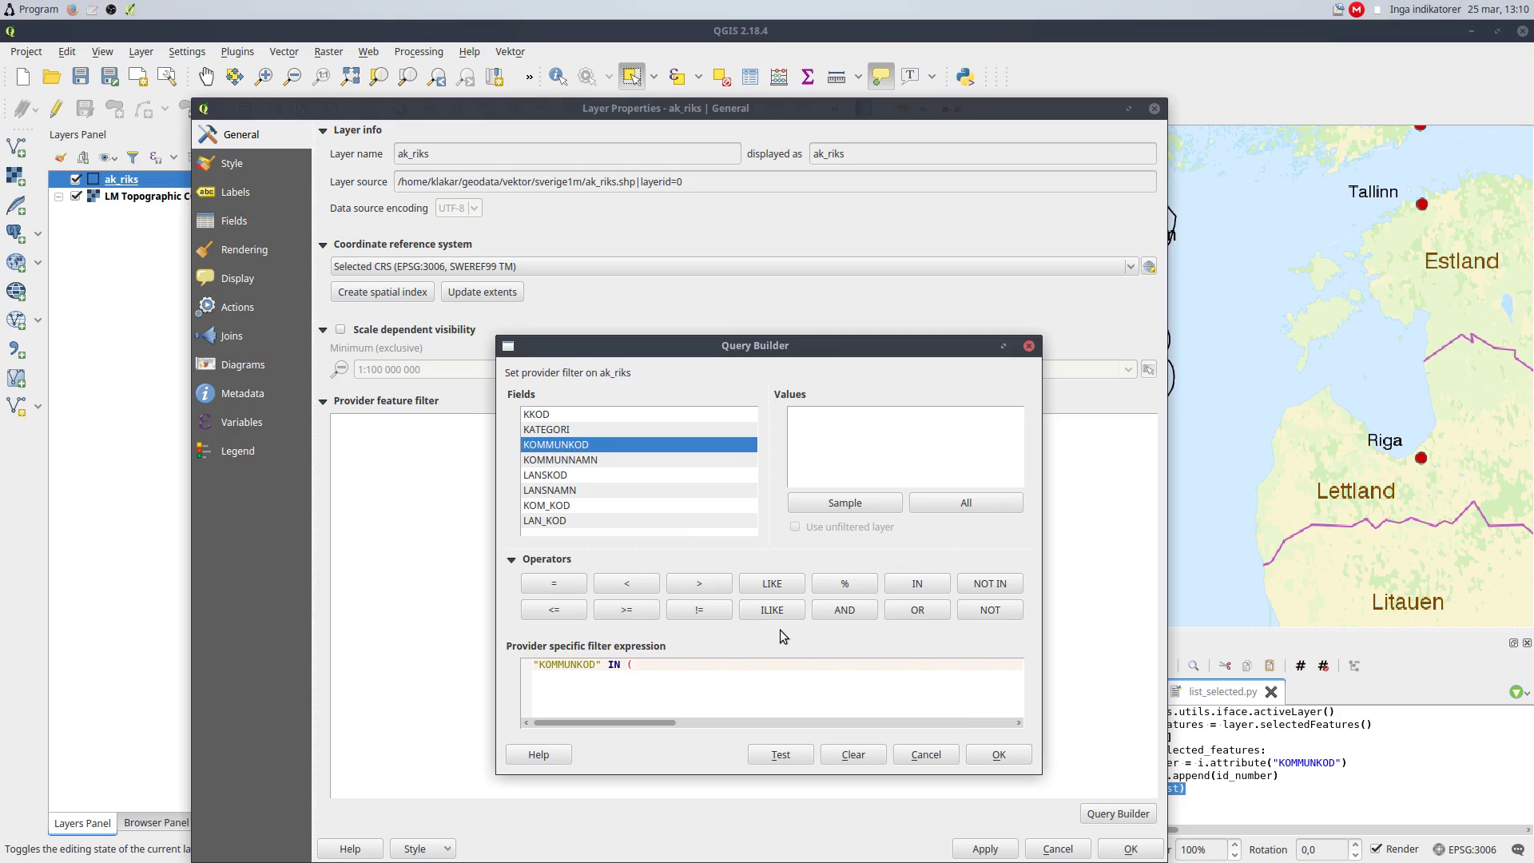
key("ctrl+v")
left_click(770, 756)
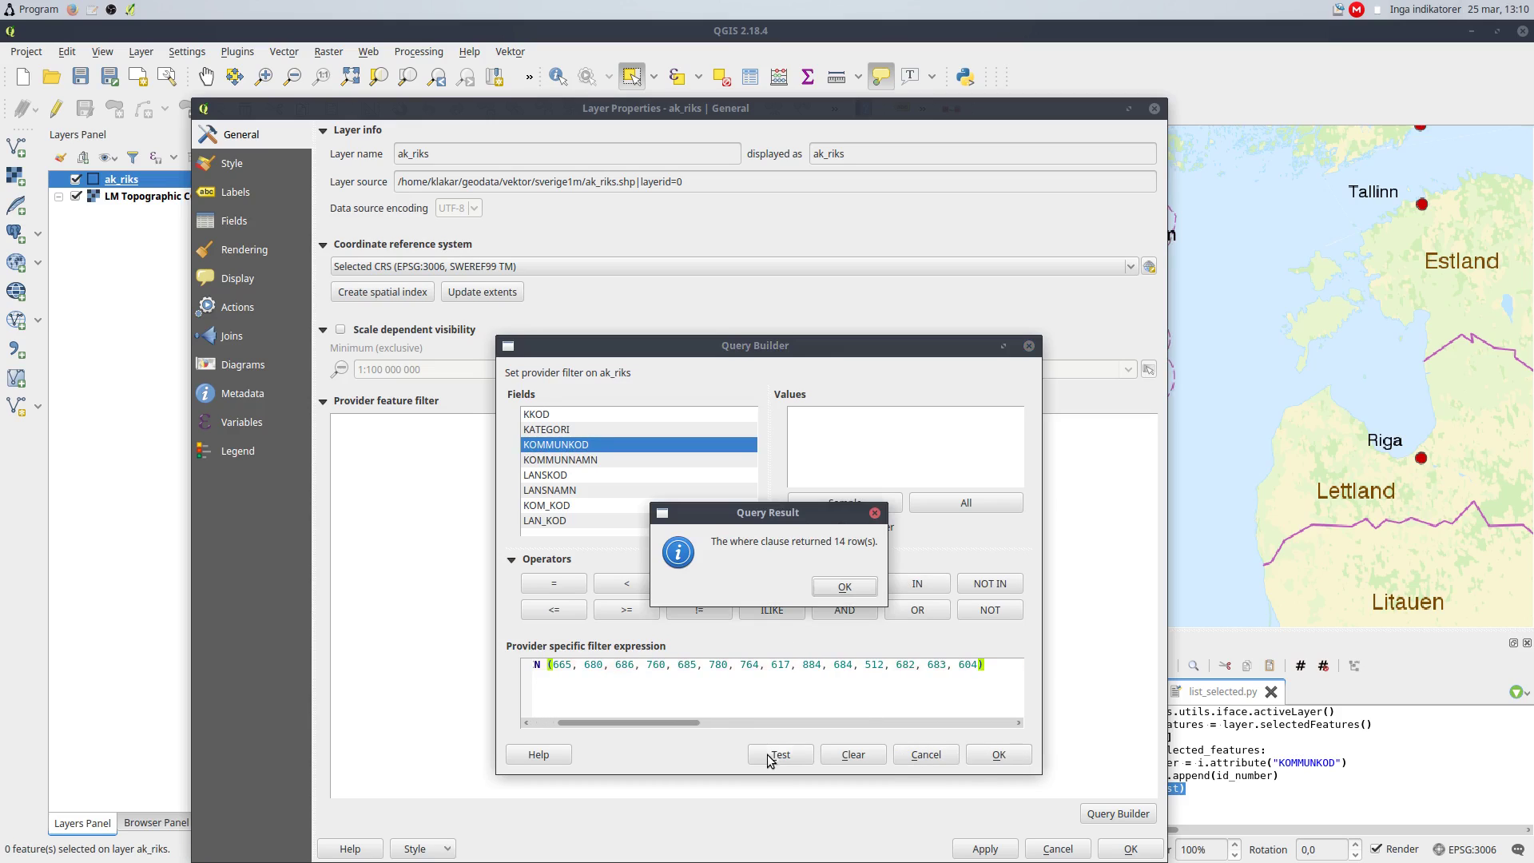
left_click(845, 588)
left_click(1001, 755)
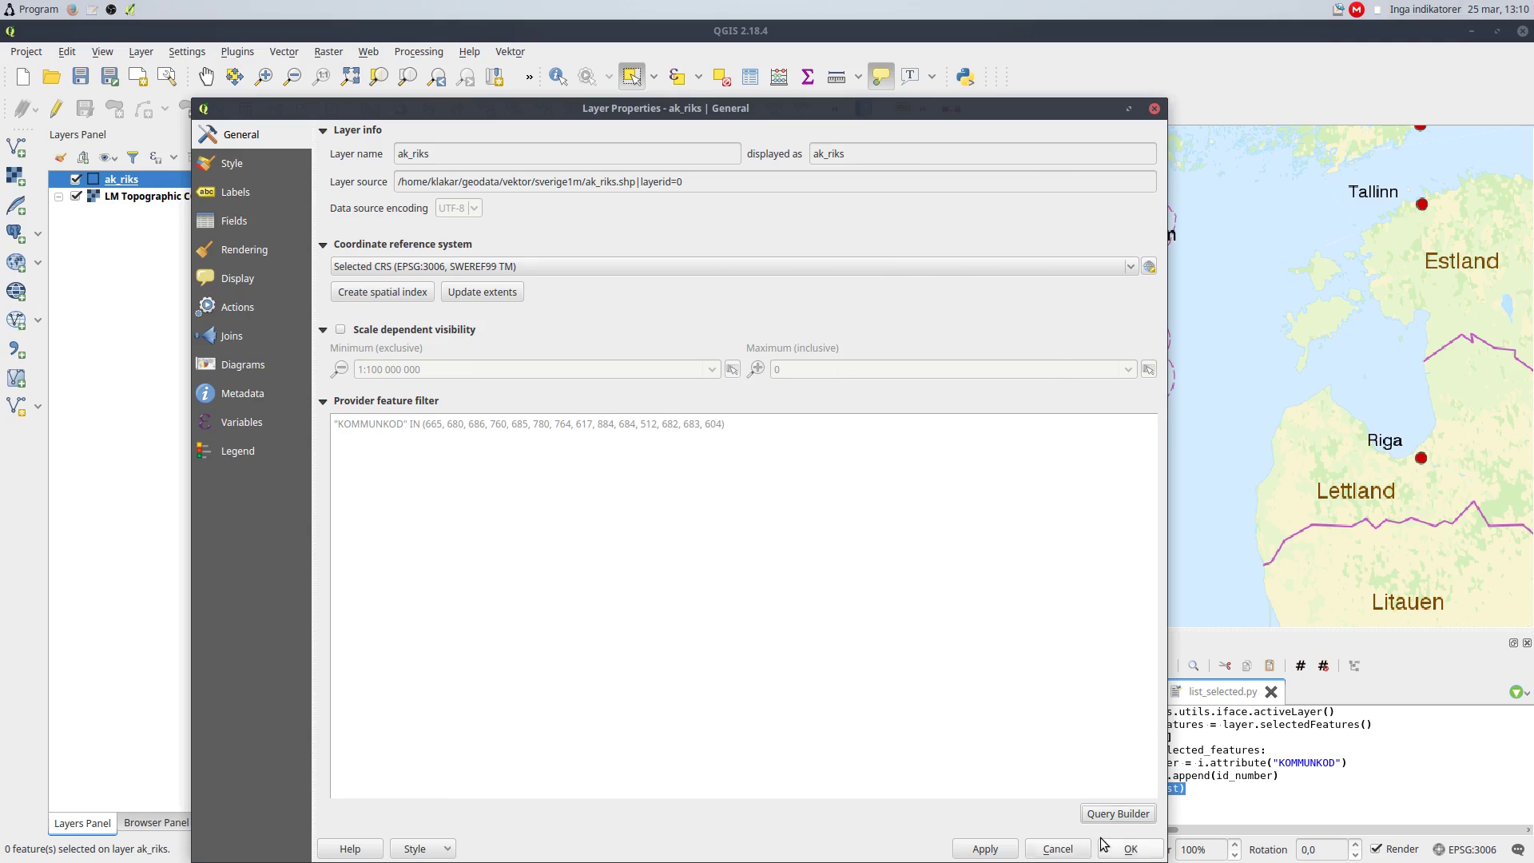
left_click(1127, 849)
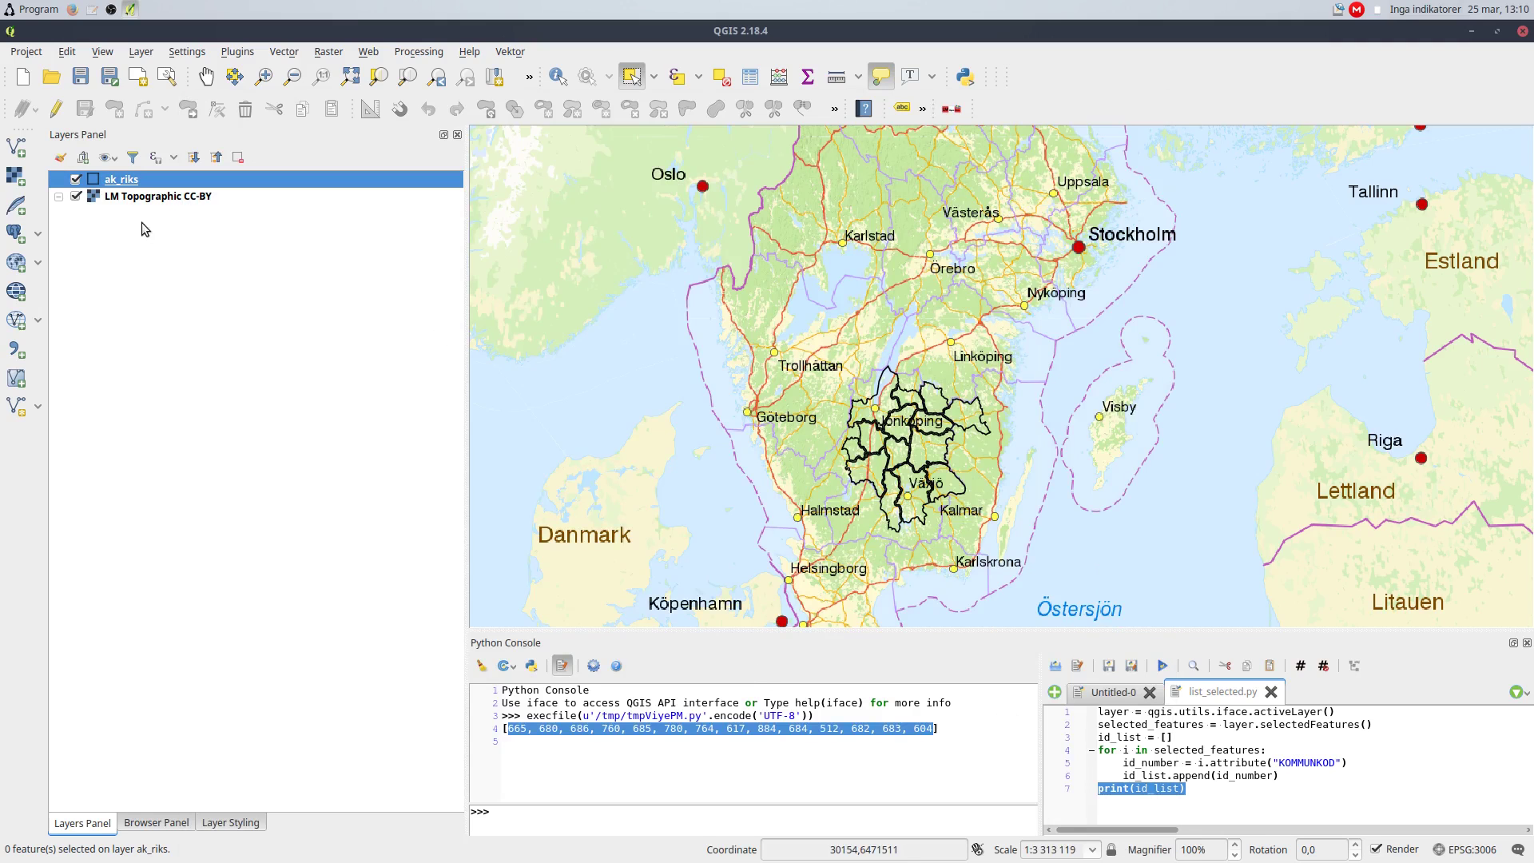
left_click(60, 157)
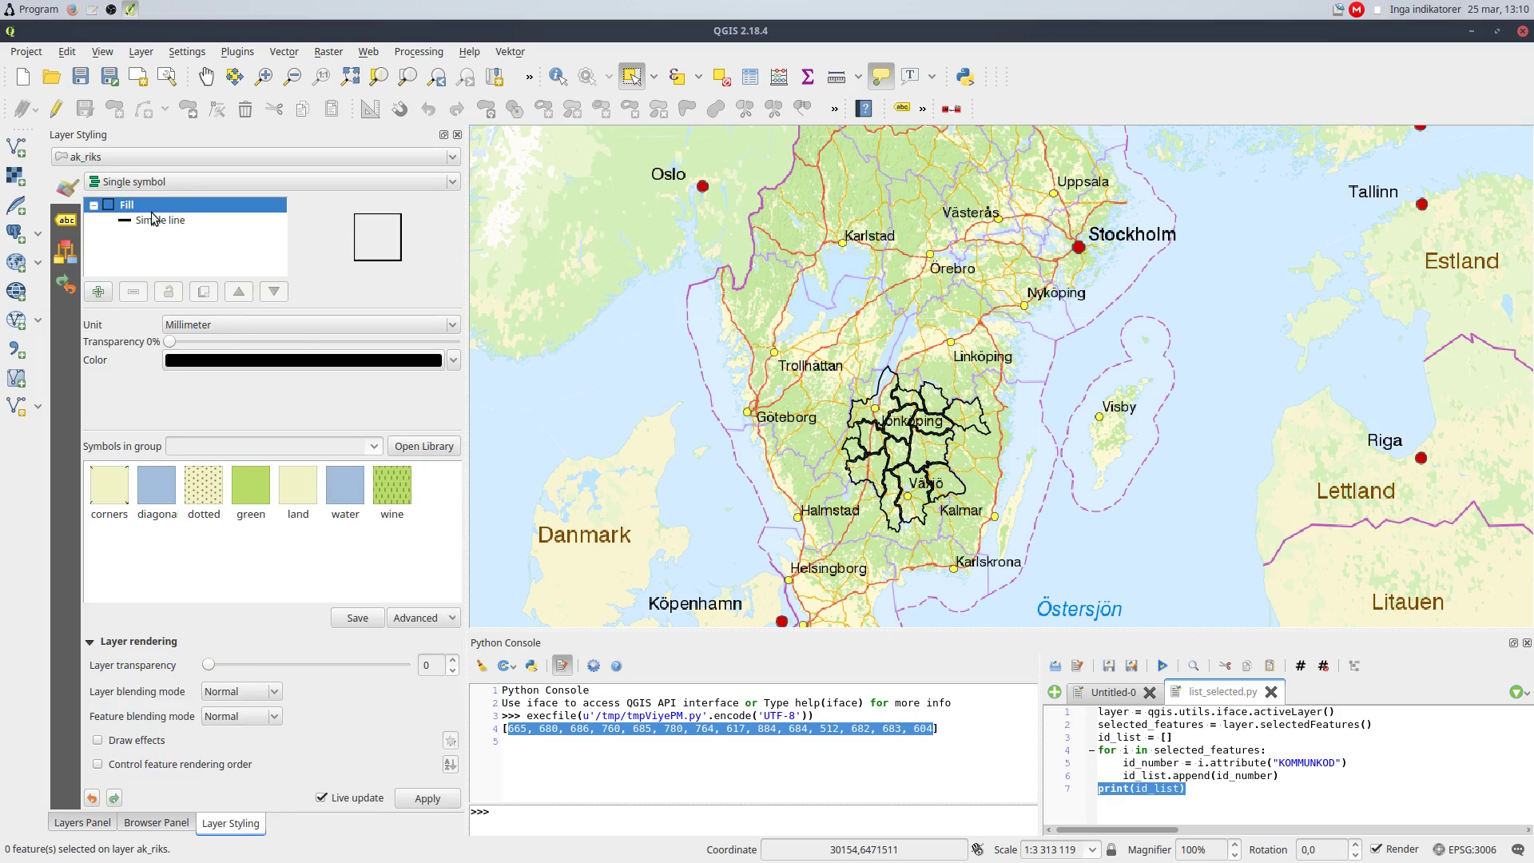
left_click(140, 183)
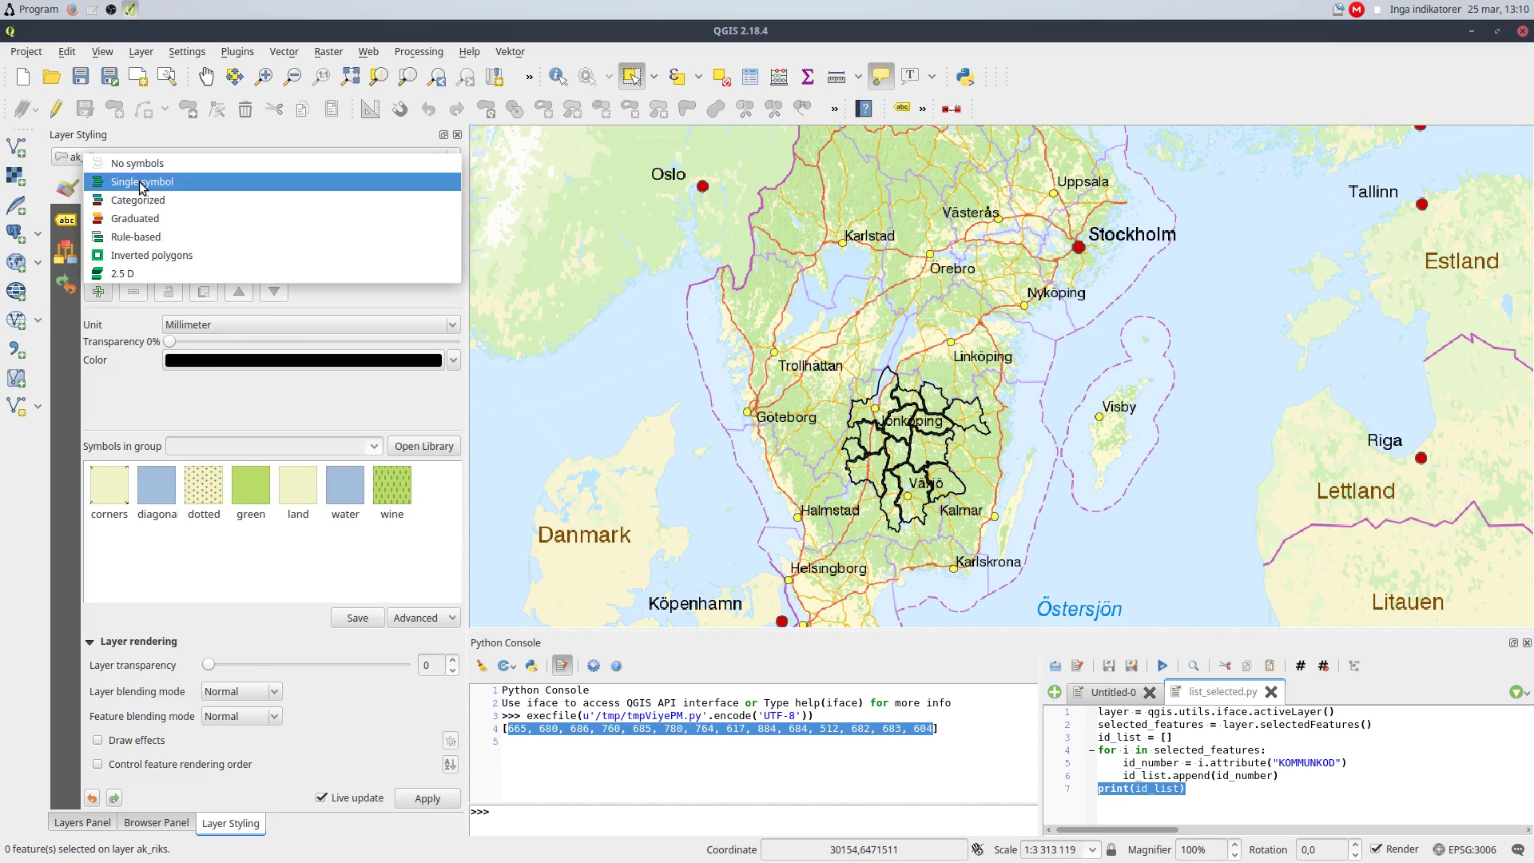
left_click(153, 252)
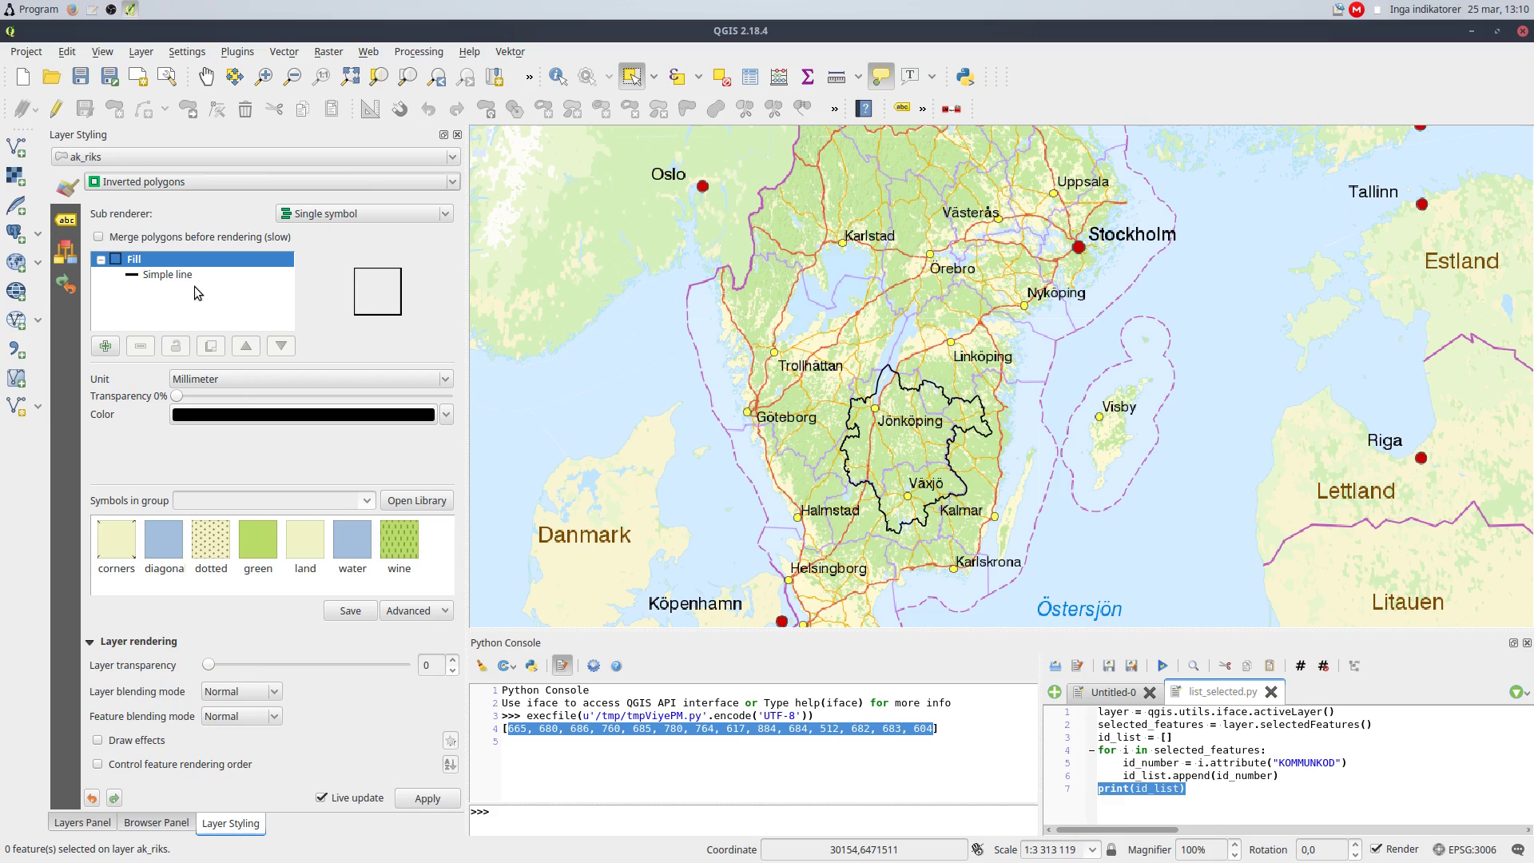
left_click(176, 275)
left_click(107, 616)
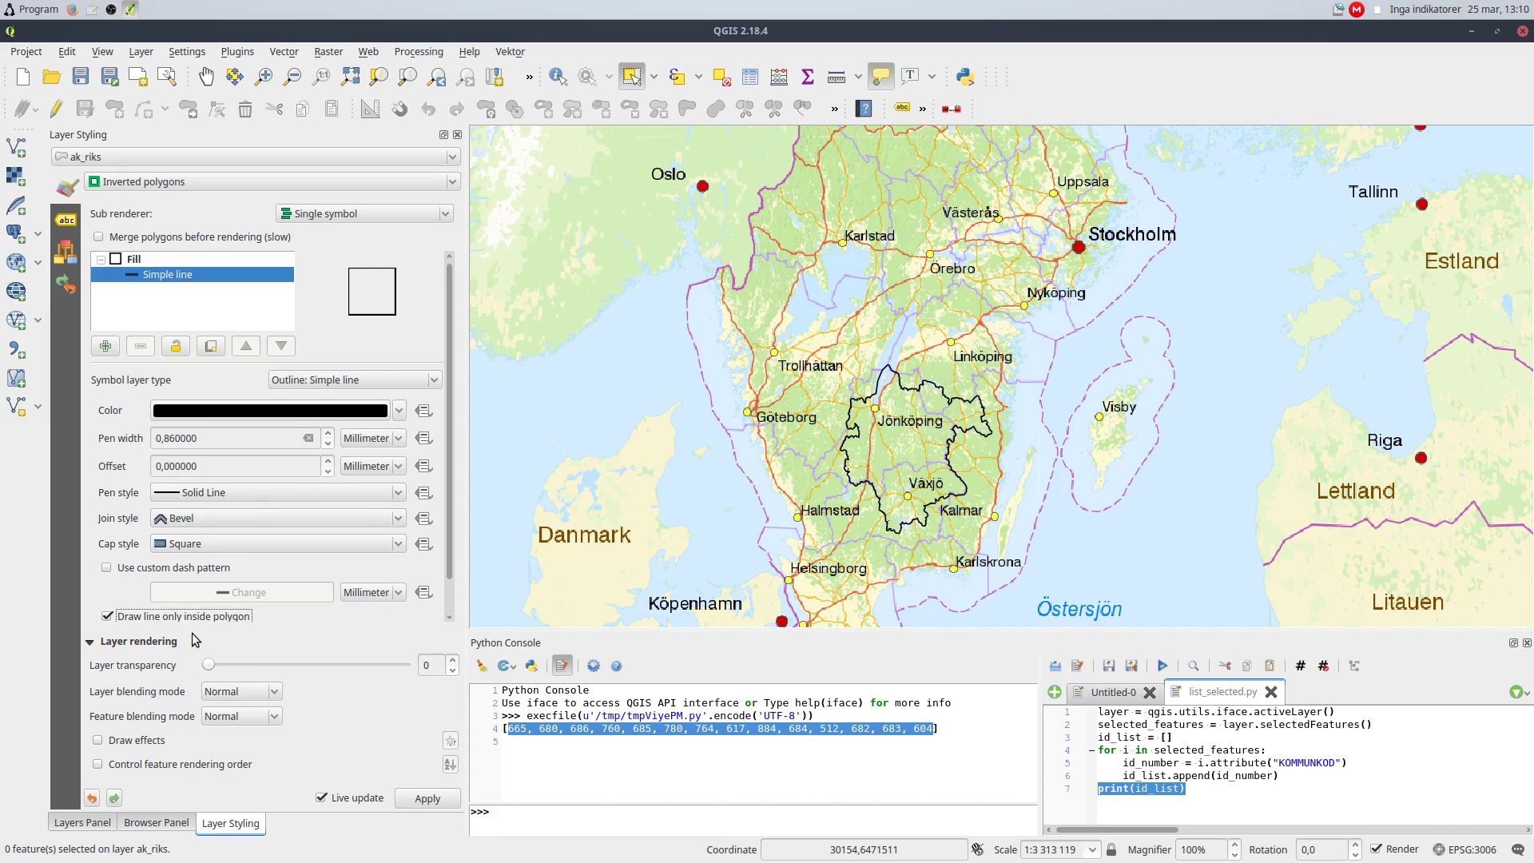
left_click(473, 386)
left_click(269, 182)
left_click(160, 104)
left_click(82, 823)
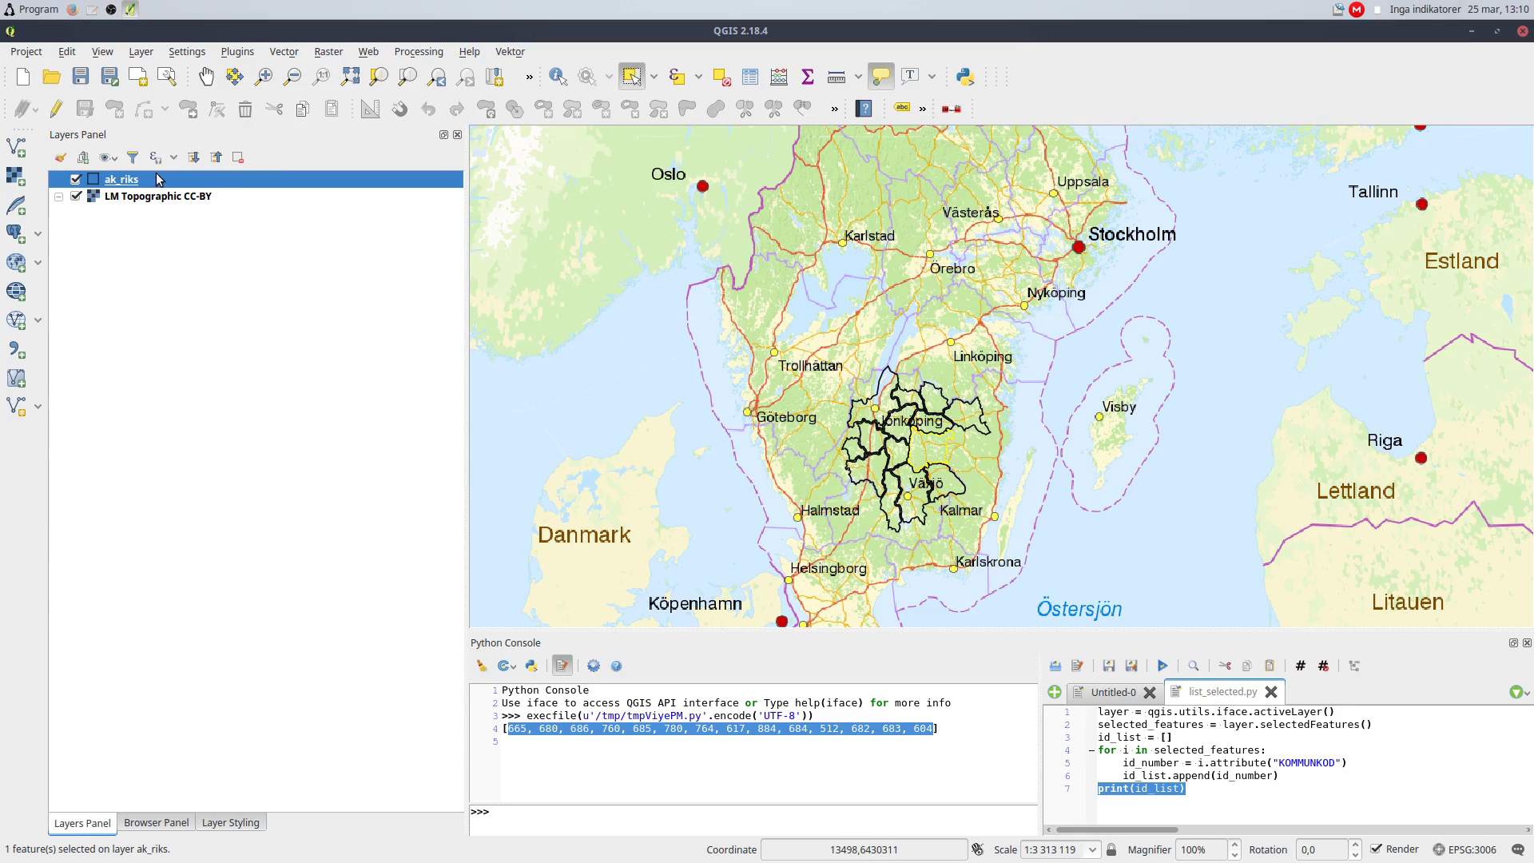
- Clear the ak_riks feature filter so all municipalities show again
double_click(122, 179)
left_click(1113, 812)
left_click(531, 687)
key("ctrl+a")
key("BackSpace")
left_click(855, 780)
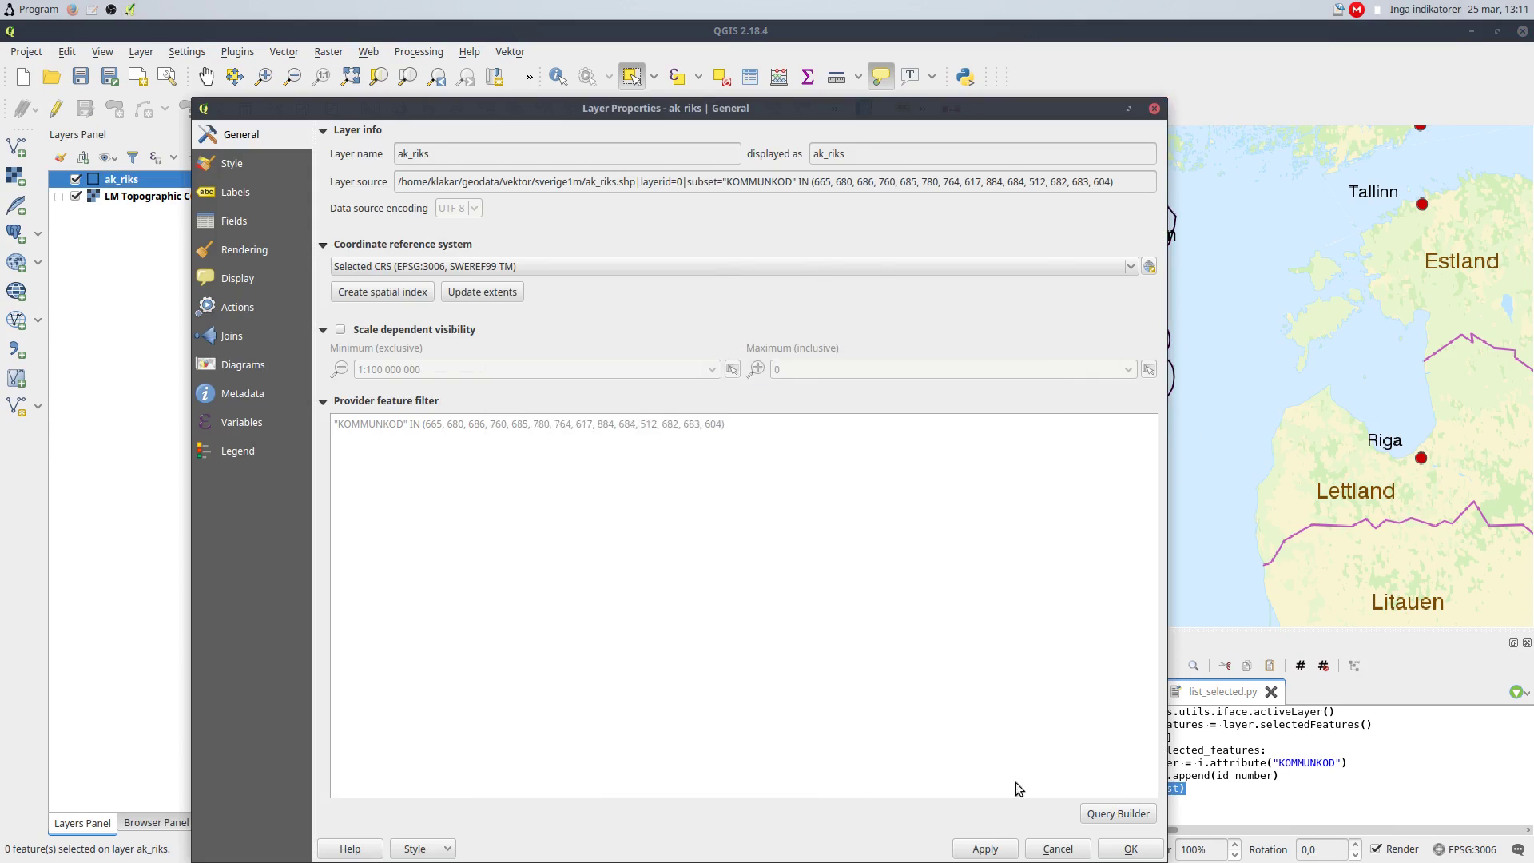
left_click(1063, 846)
- Select municipalities around Jönköping and Växjö, rerun the script, and copy the 21 printed codes
left_click_drag(868, 416, 959, 485)
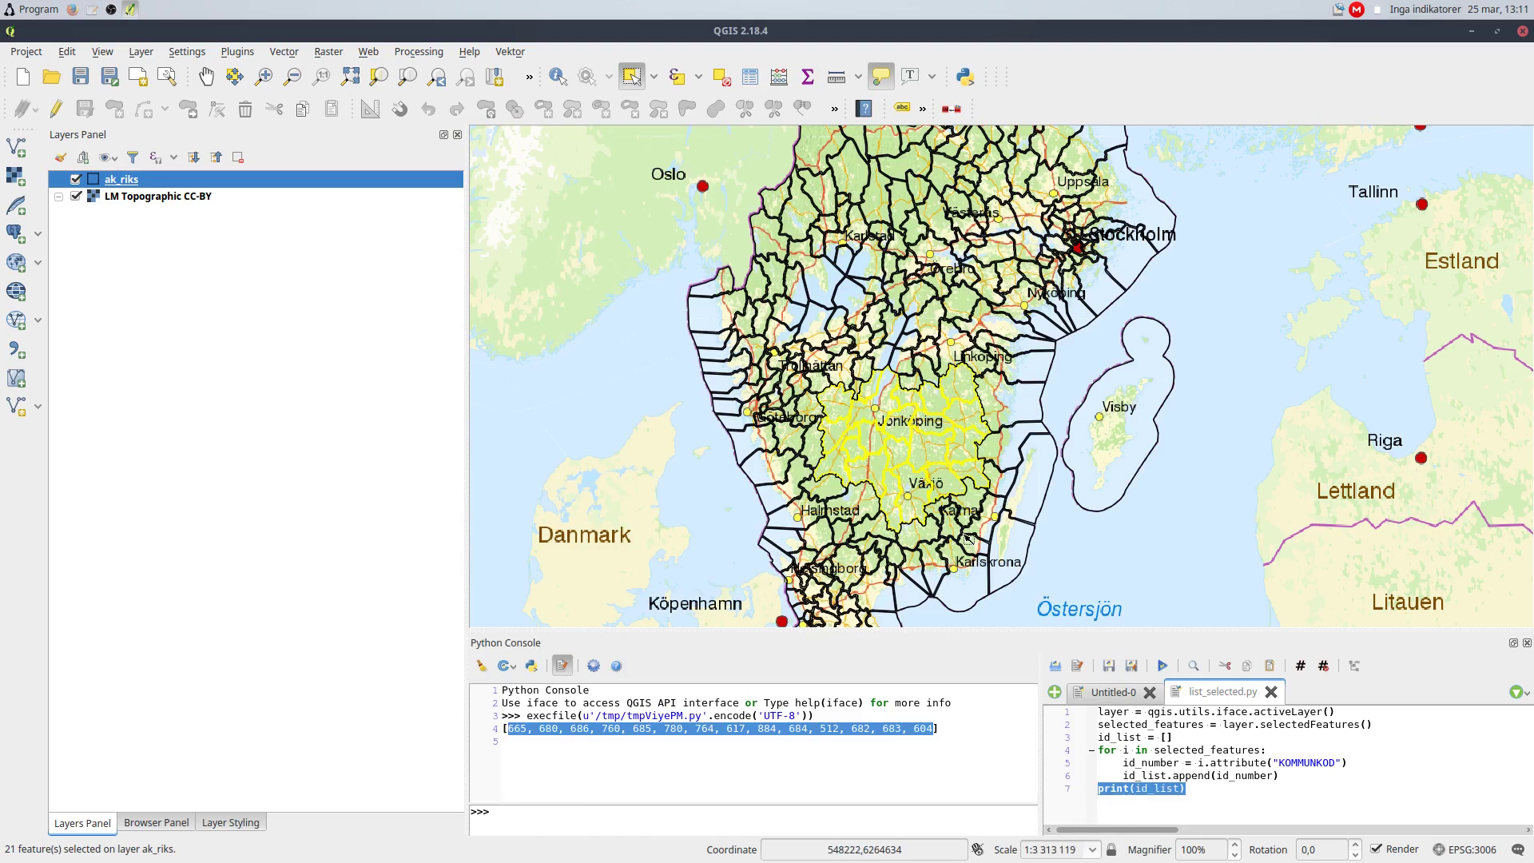
left_click(1163, 665)
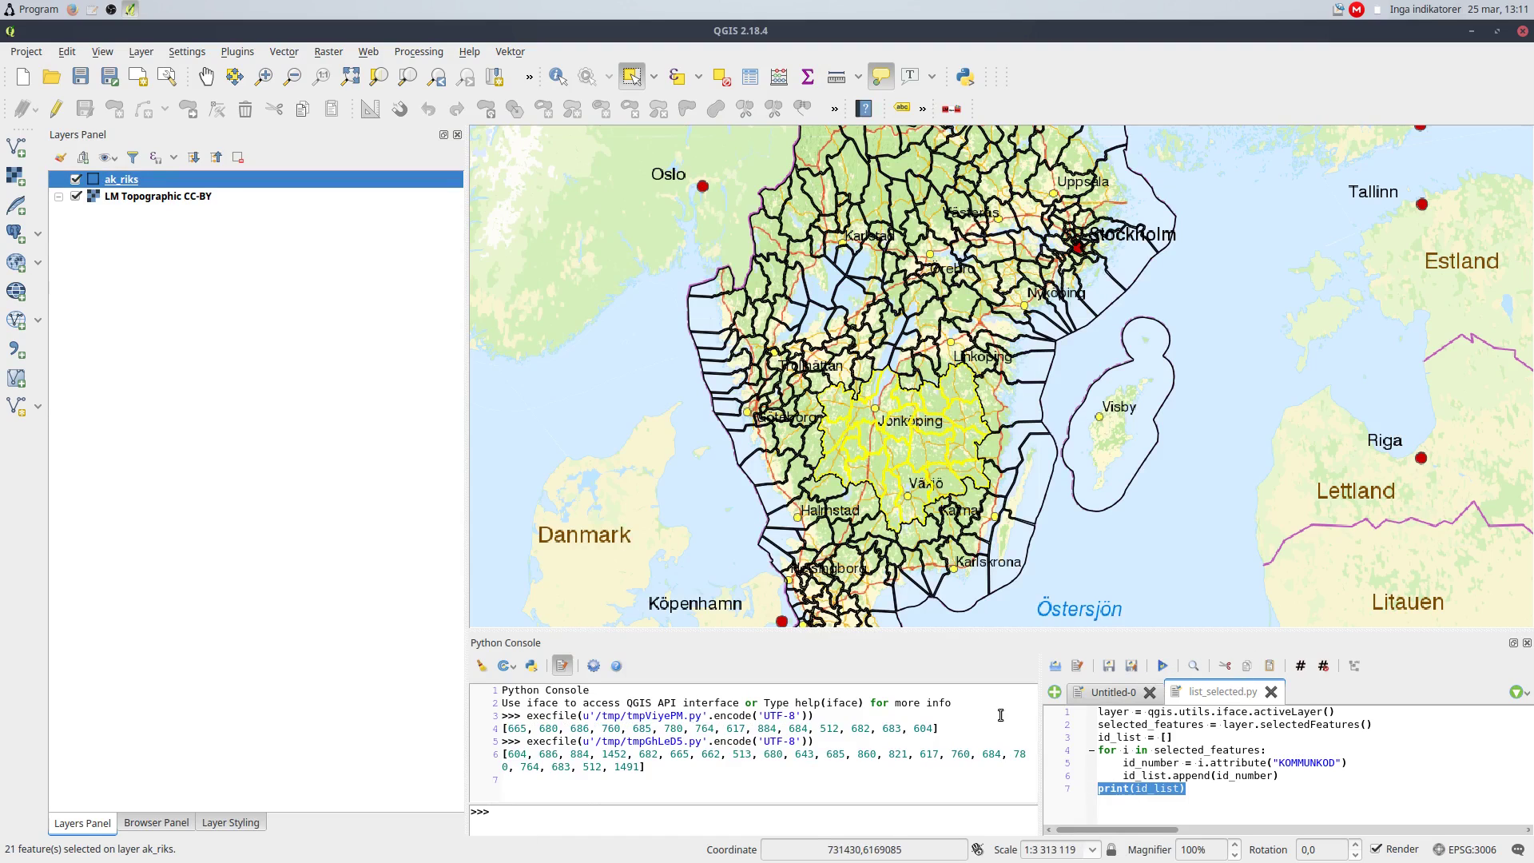
left_click_drag(508, 752, 639, 769)
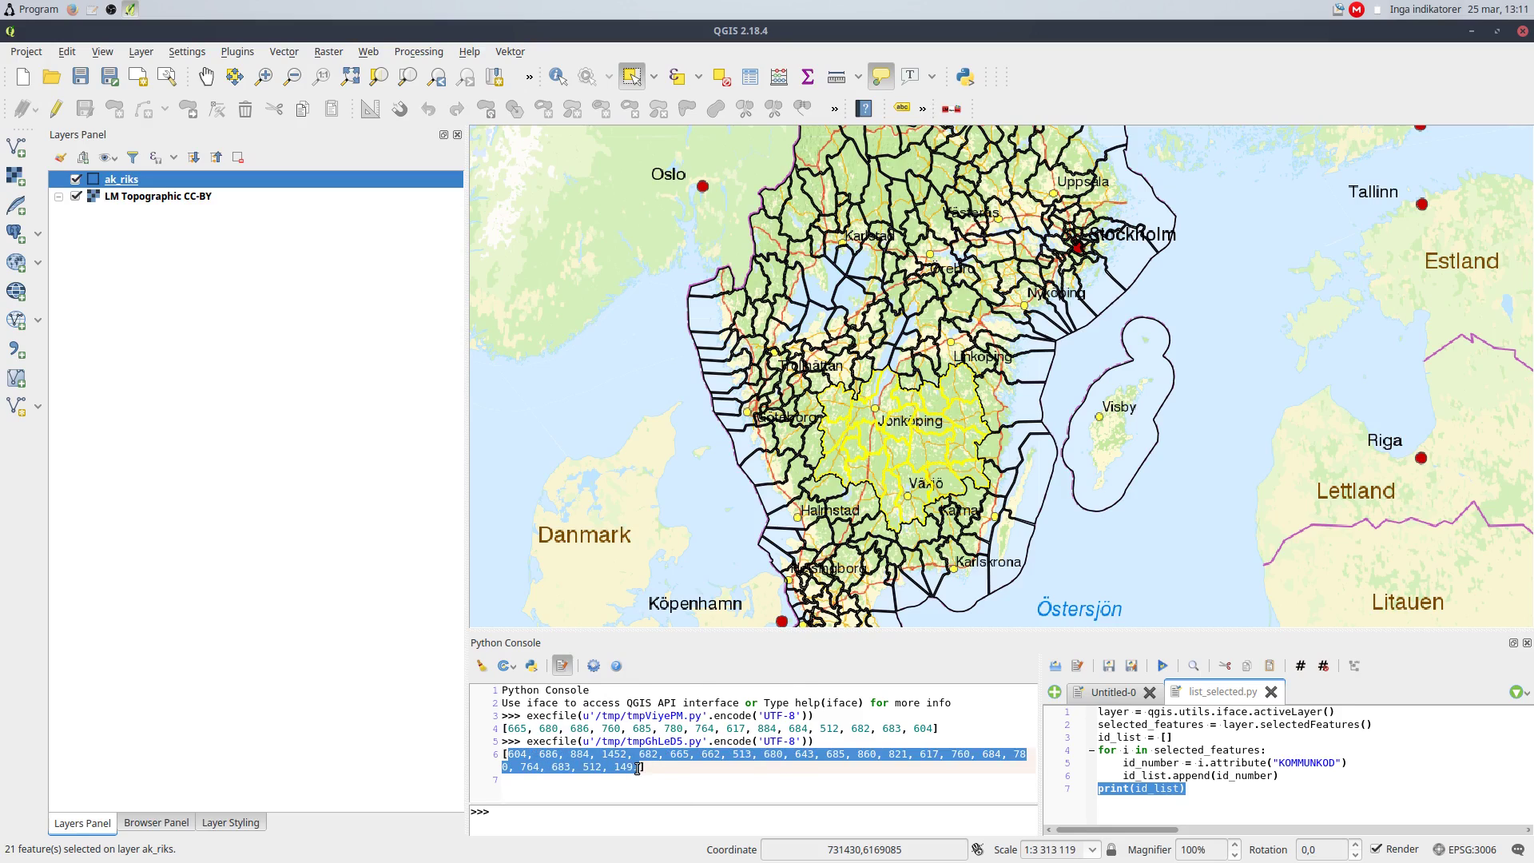
right_click(631, 768)
left_click(664, 715)
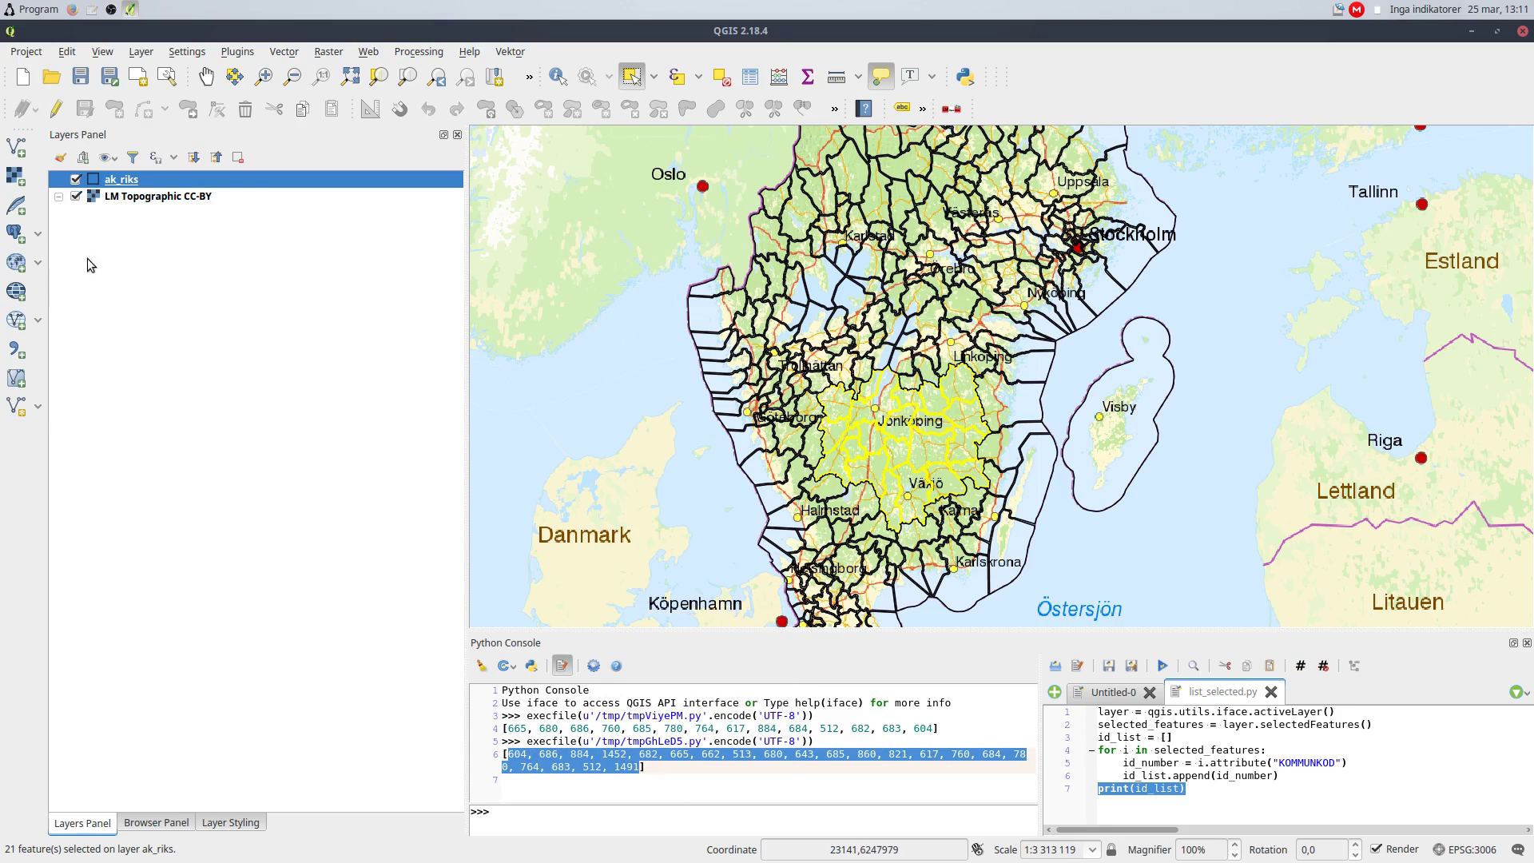
- Create virtual layer my_virtual_layer: SELECT st_union(geometry) from ak_riks where "KOMMUNKOD" in (the 21 codes)
left_click(16, 378)
double_click(522, 209)
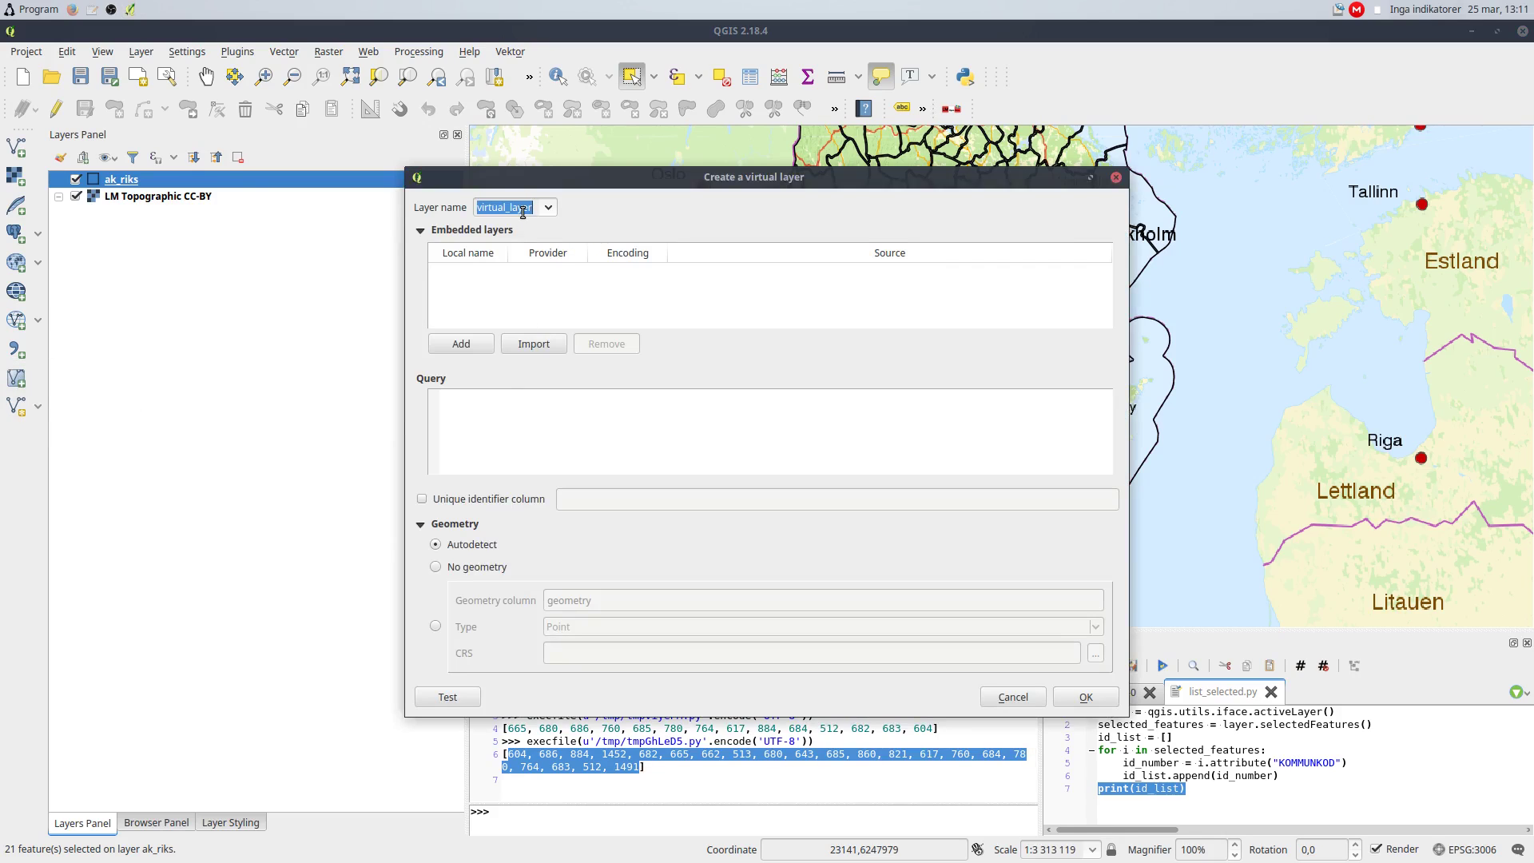
type("my_virtual_layer")
left_click(548, 398)
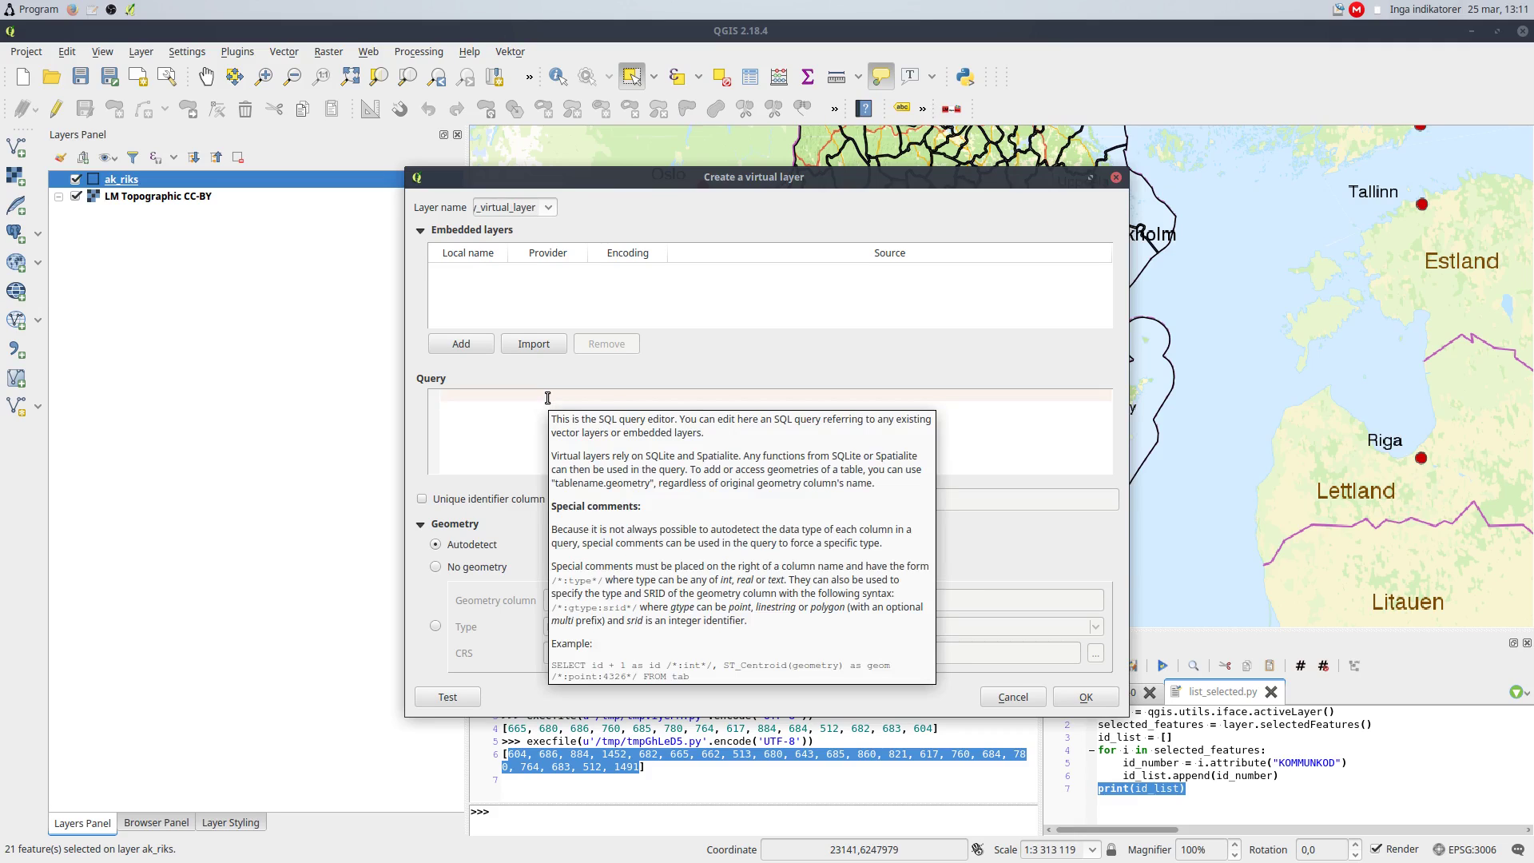
type("SELECT st_uni")
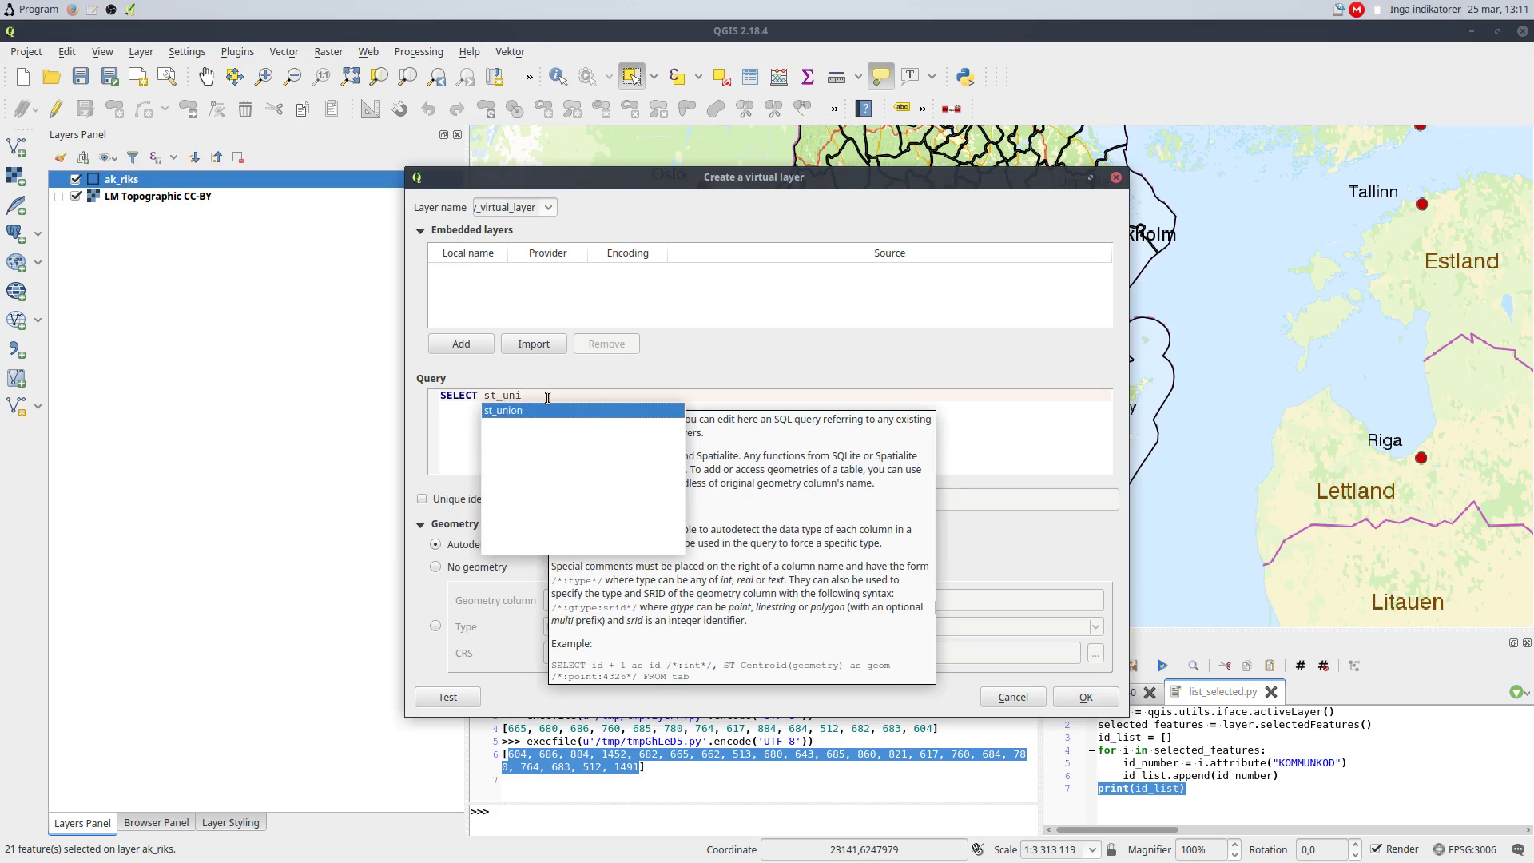
key("Return")
type("(geom")
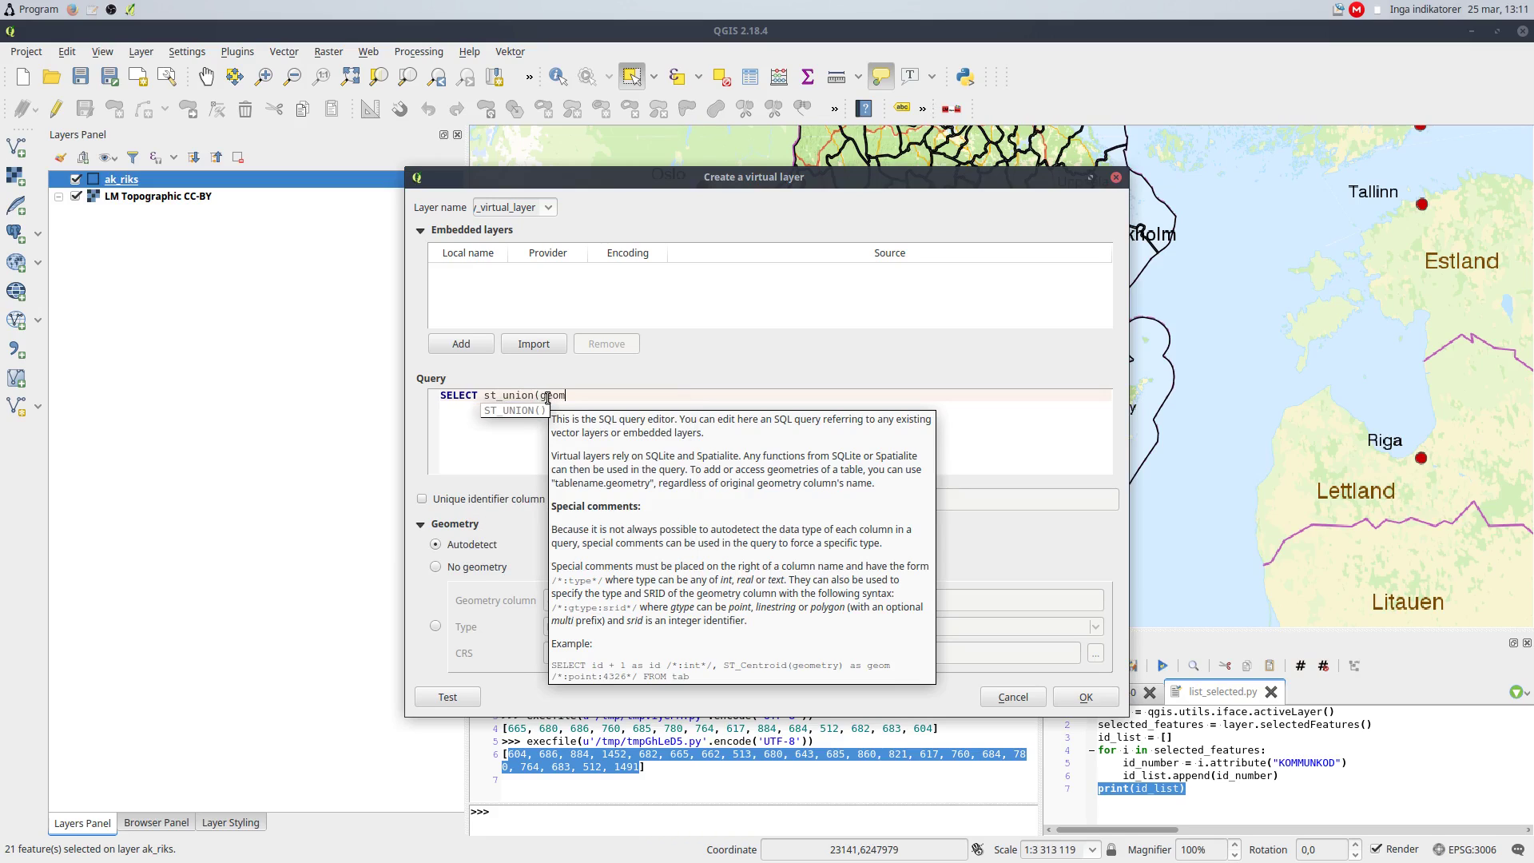
type("etry)")
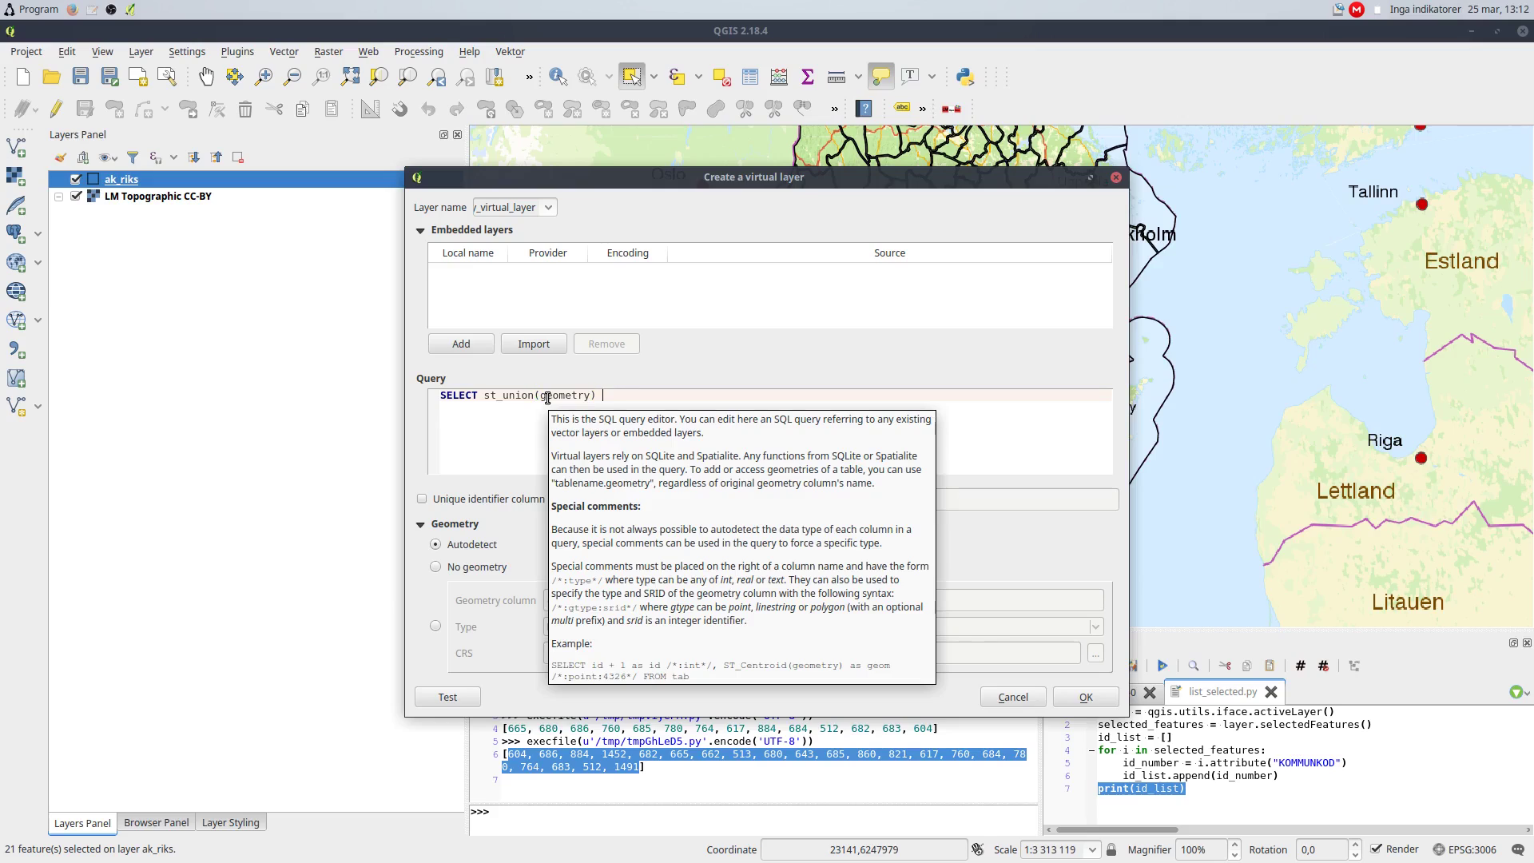
type(" from ak_riks where \"KOMMUNKOD\" in (")
key("ctrl+v")
type(")")
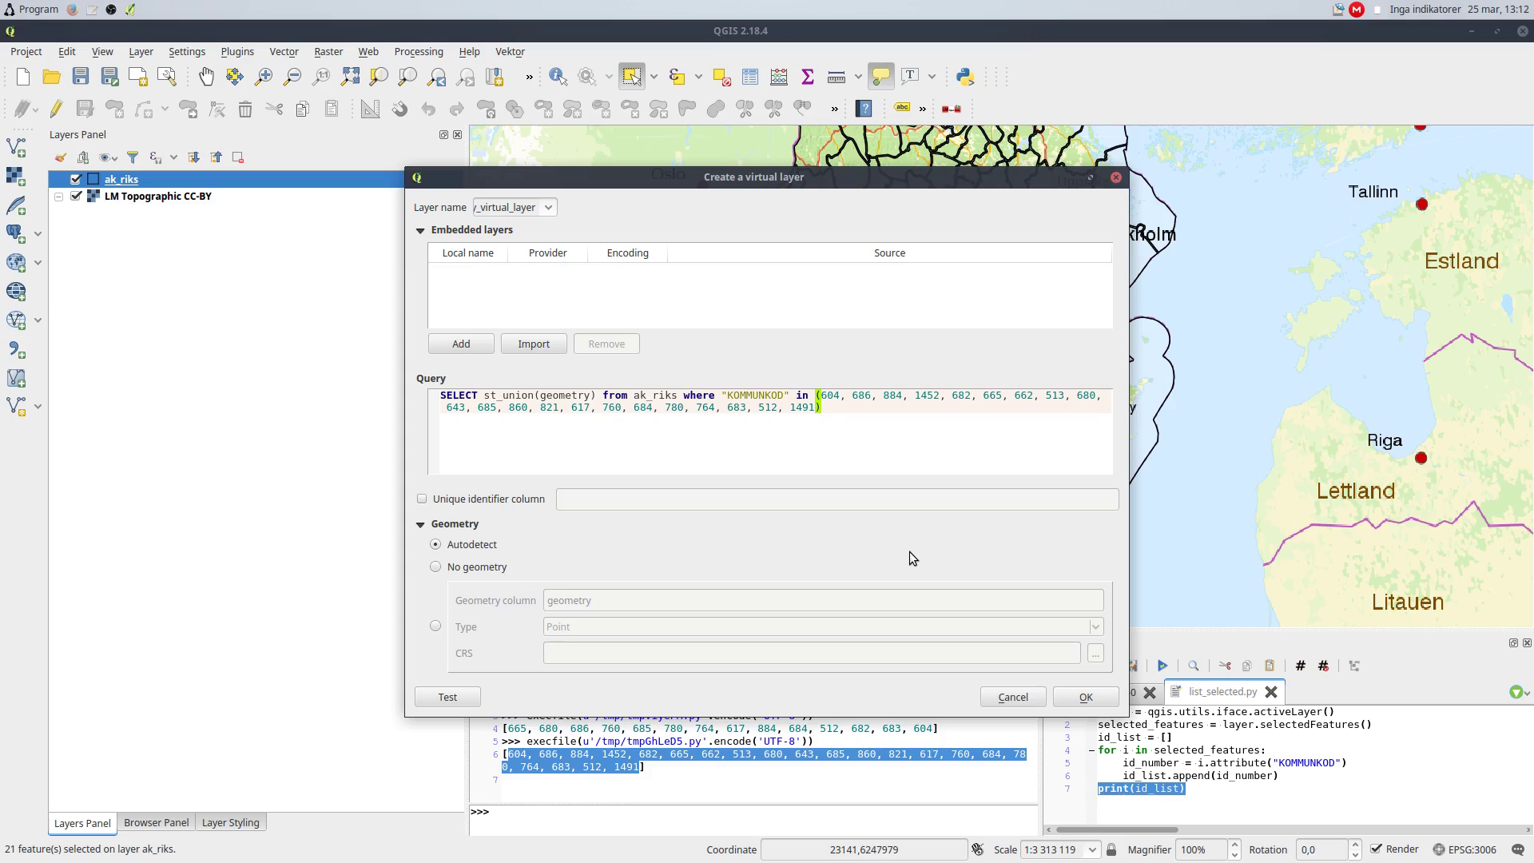
left_click(1084, 698)
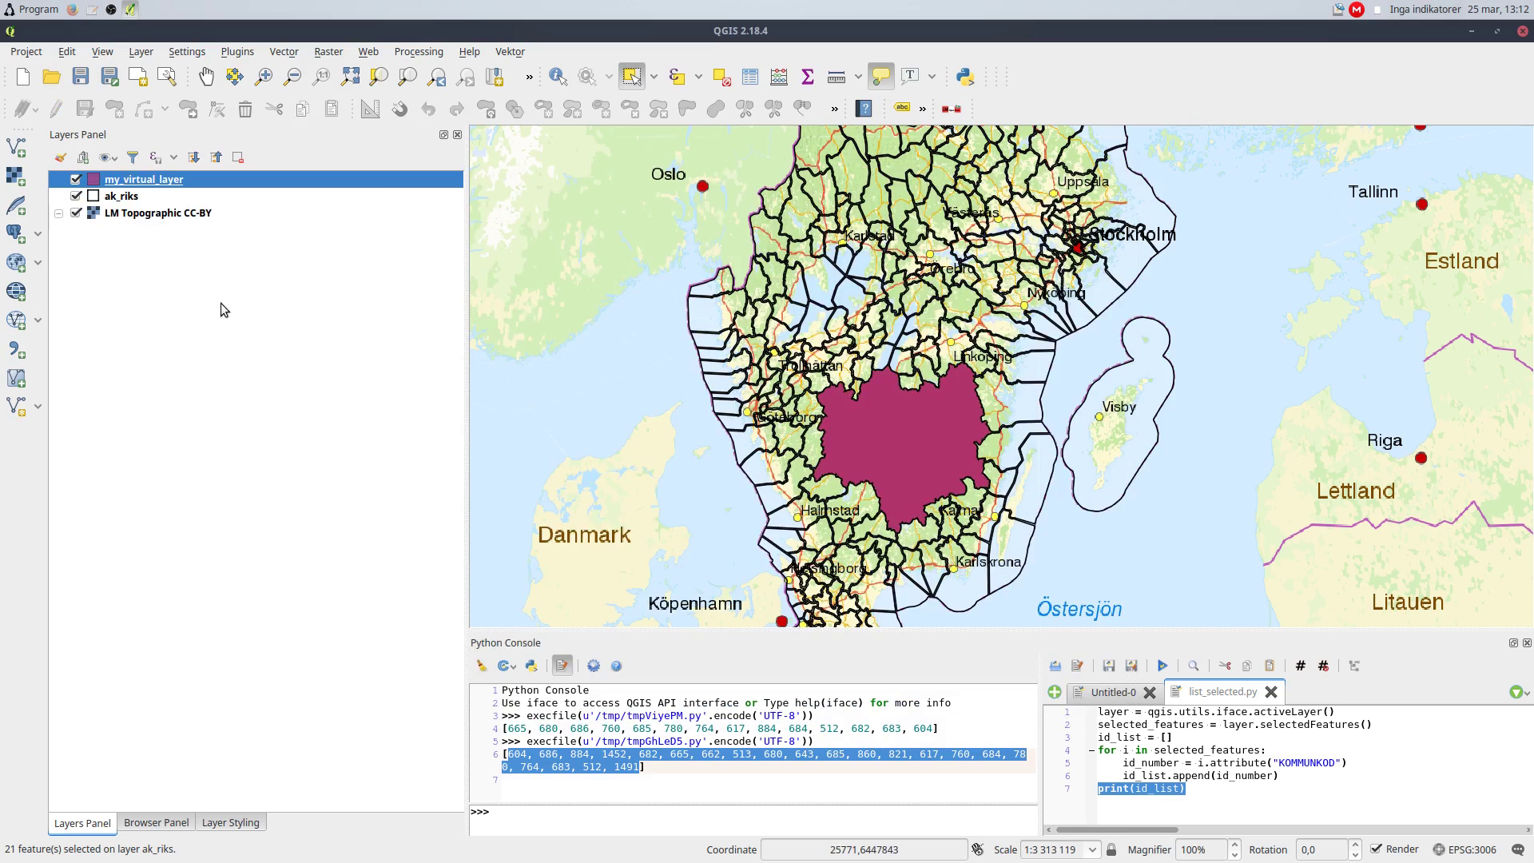
- Toggle my_virtual_layer to compare it with the selection, then hide ak_riks
left_click(75, 180)
left_click(75, 180)
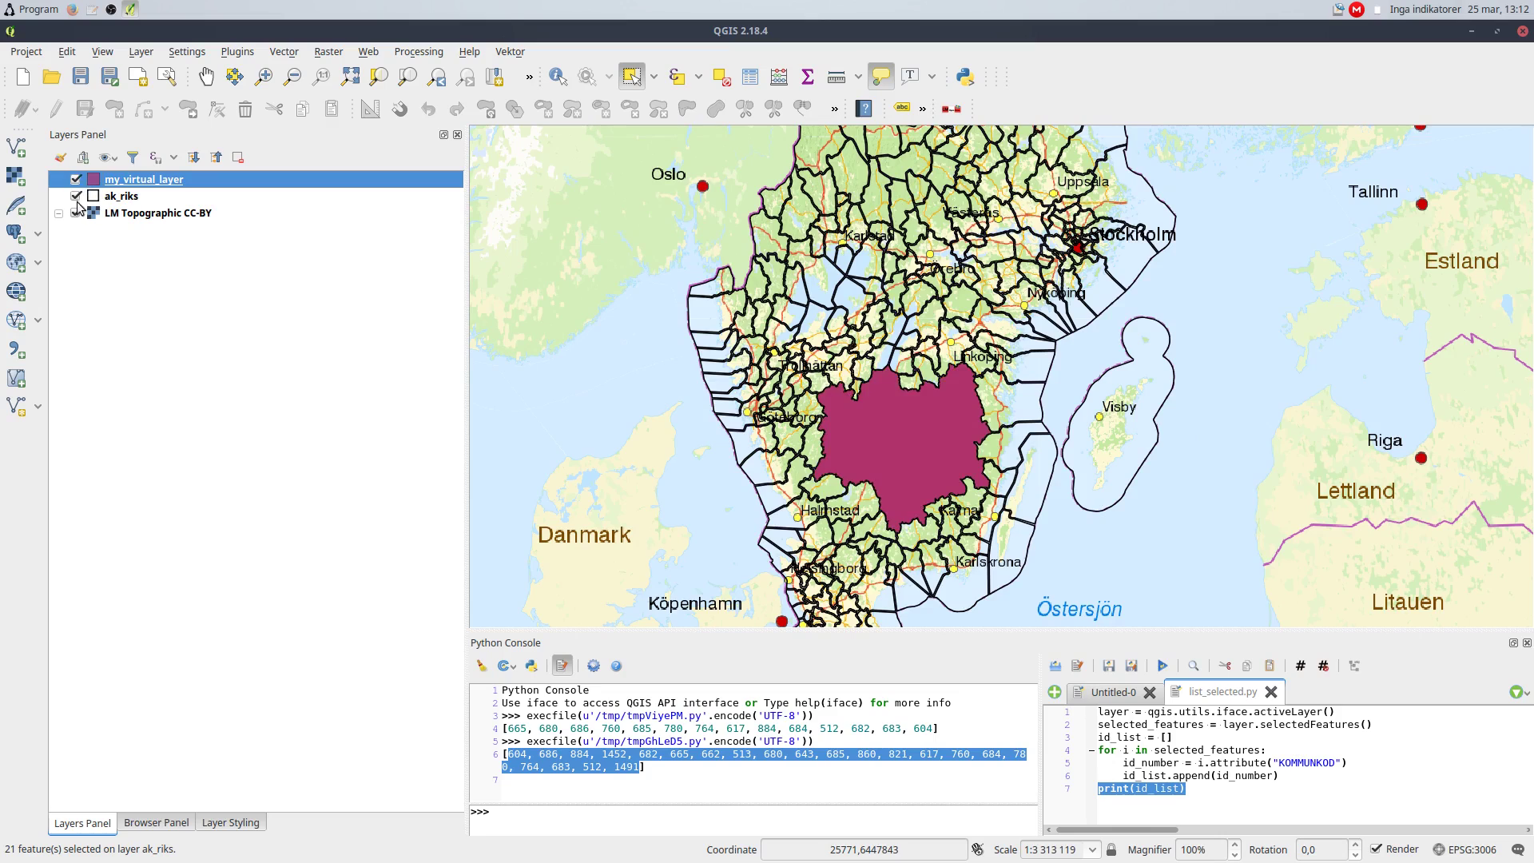
left_click(77, 197)
- Change my_virtual_layer's symbol to a blue Outline: Simple line with no fill
key("F7")
left_click(363, 325)
left_click(368, 394)
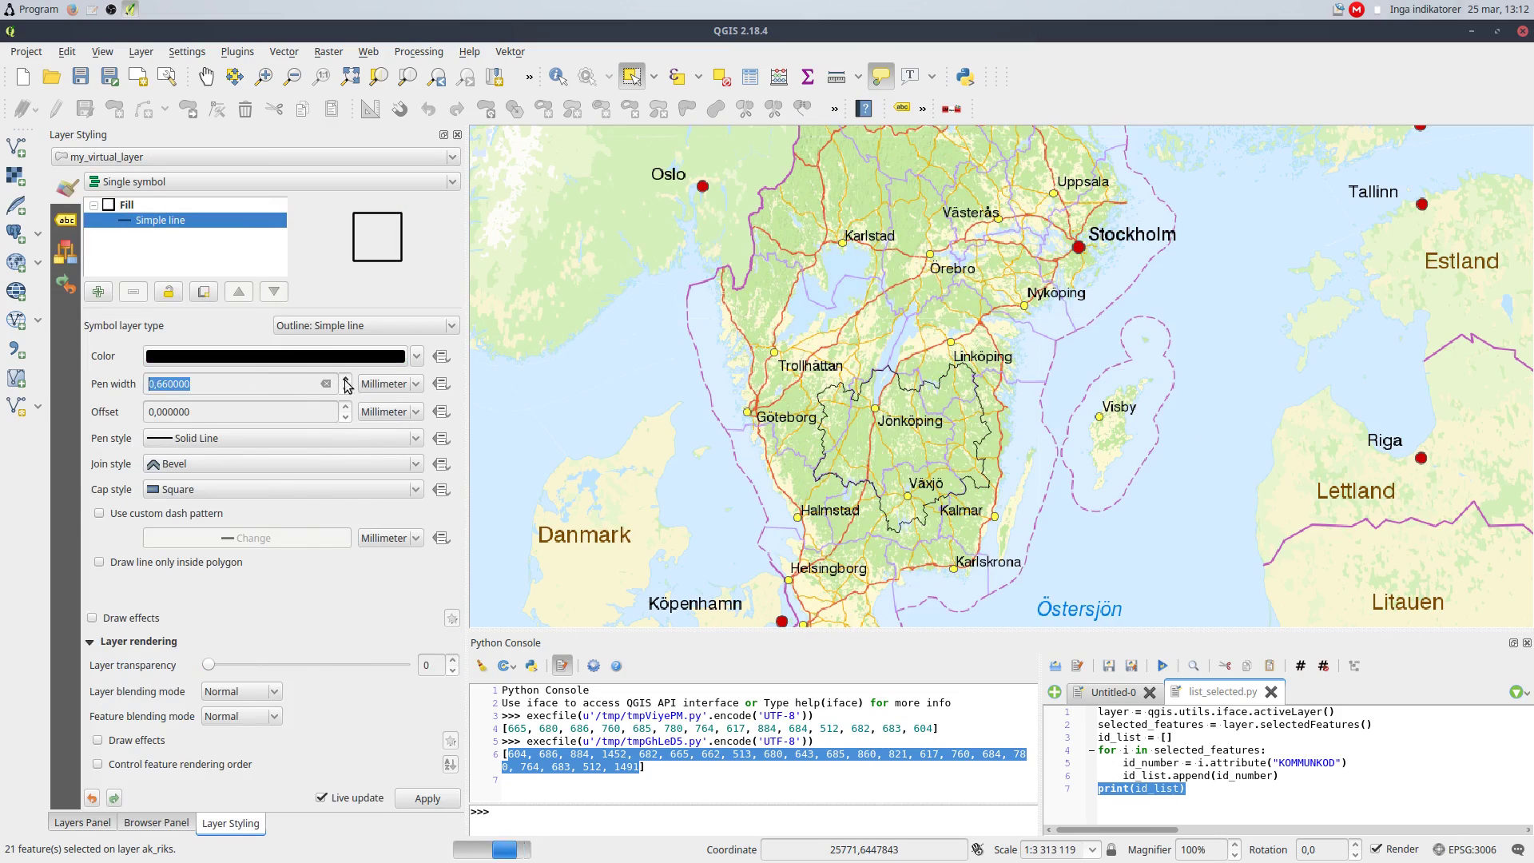
left_click(416, 356)
left_click(249, 519)
left_click_drag(249, 520, 179, 502)
left_click(366, 582)
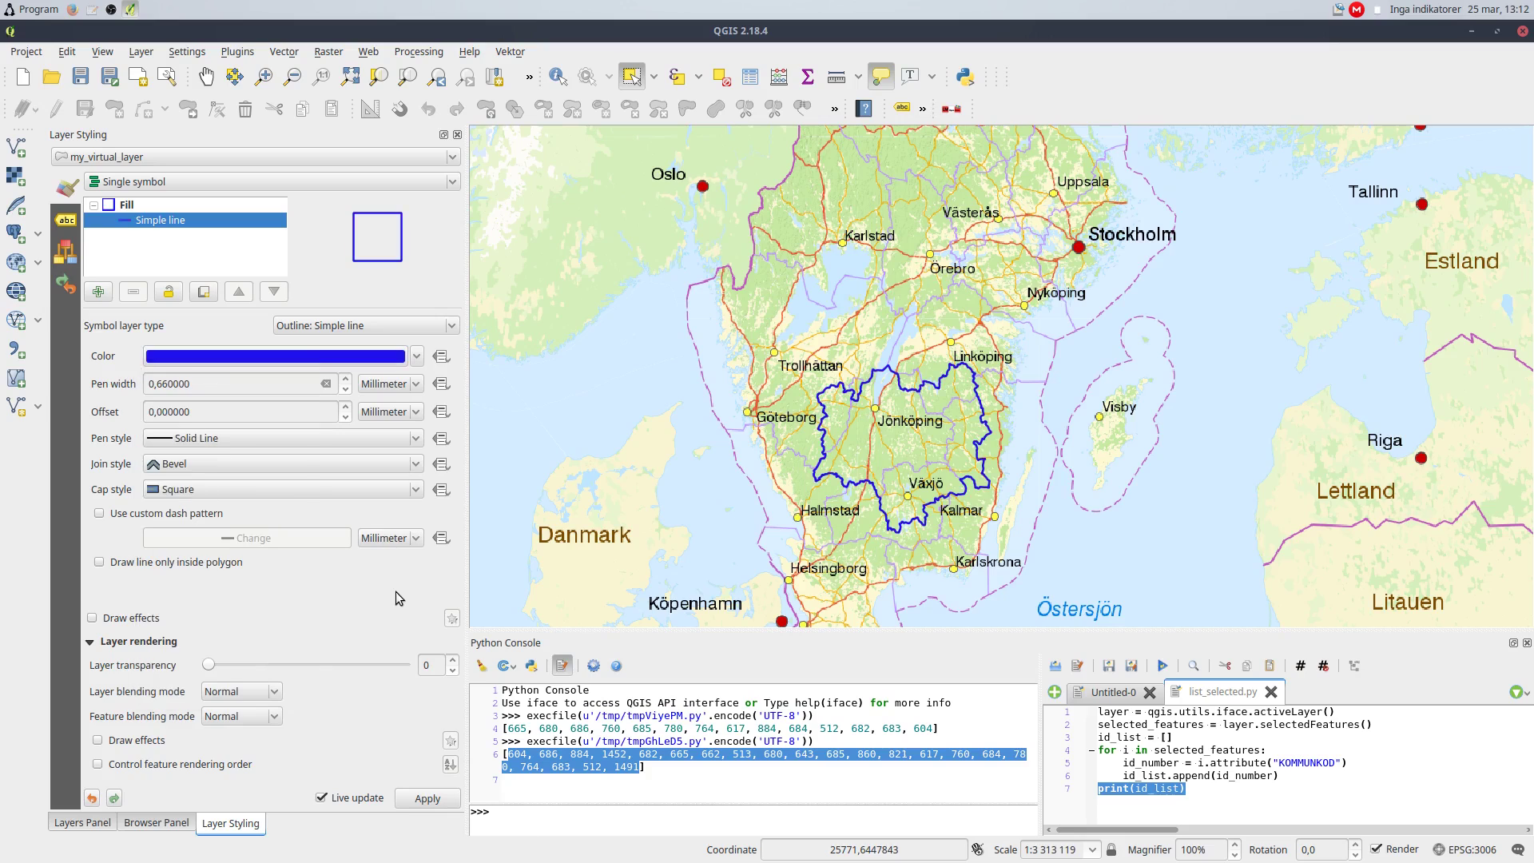
left_click(82, 823)
- Show ak_riks again and select the municipalities around Karlstad and Västerås
left_click(121, 196)
left_click(77, 196)
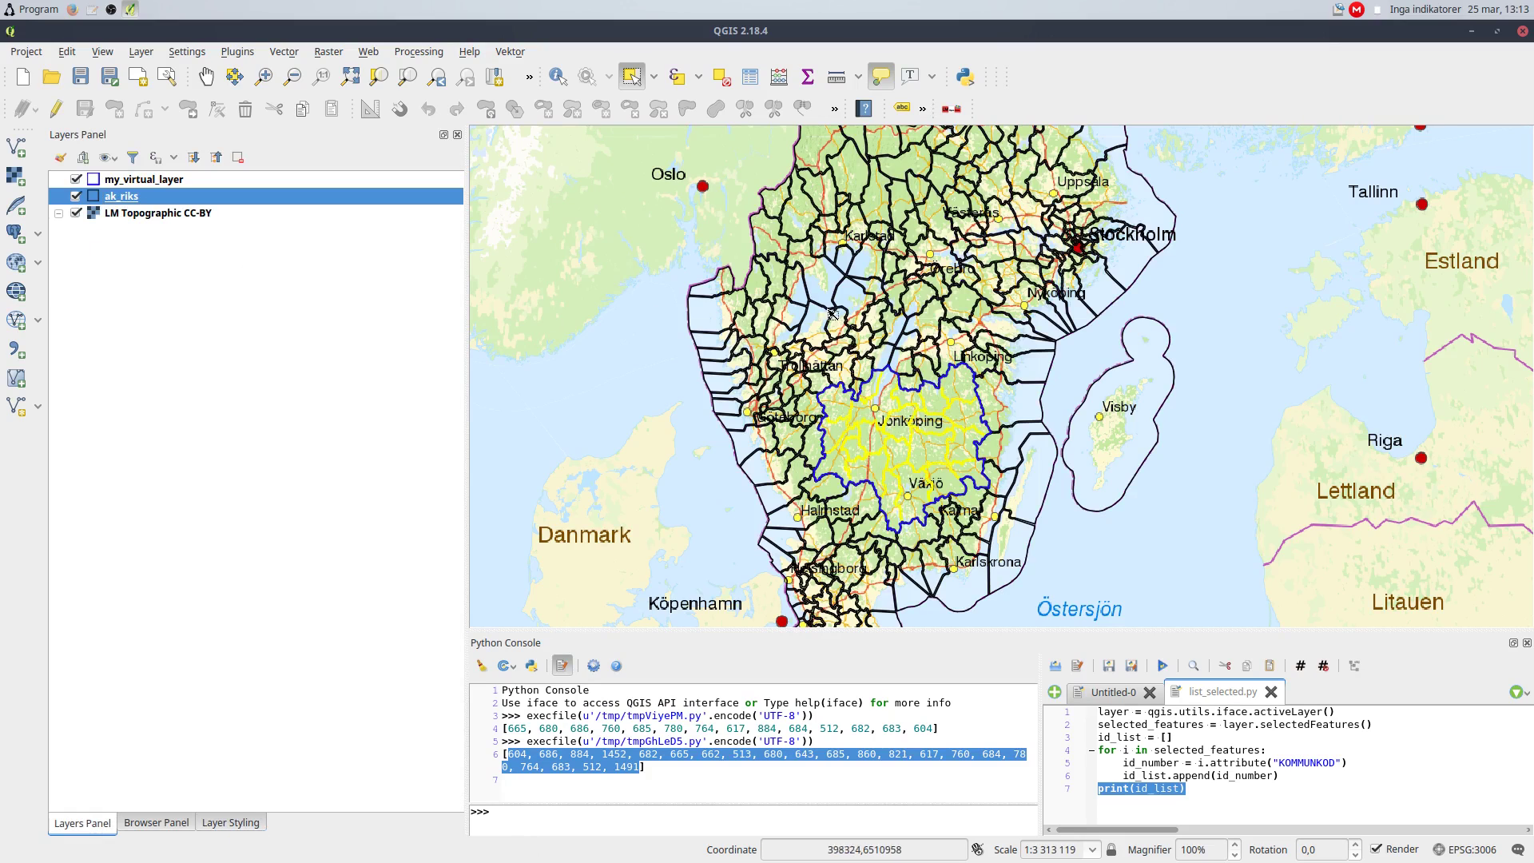
left_click_drag(886, 198, 951, 267)
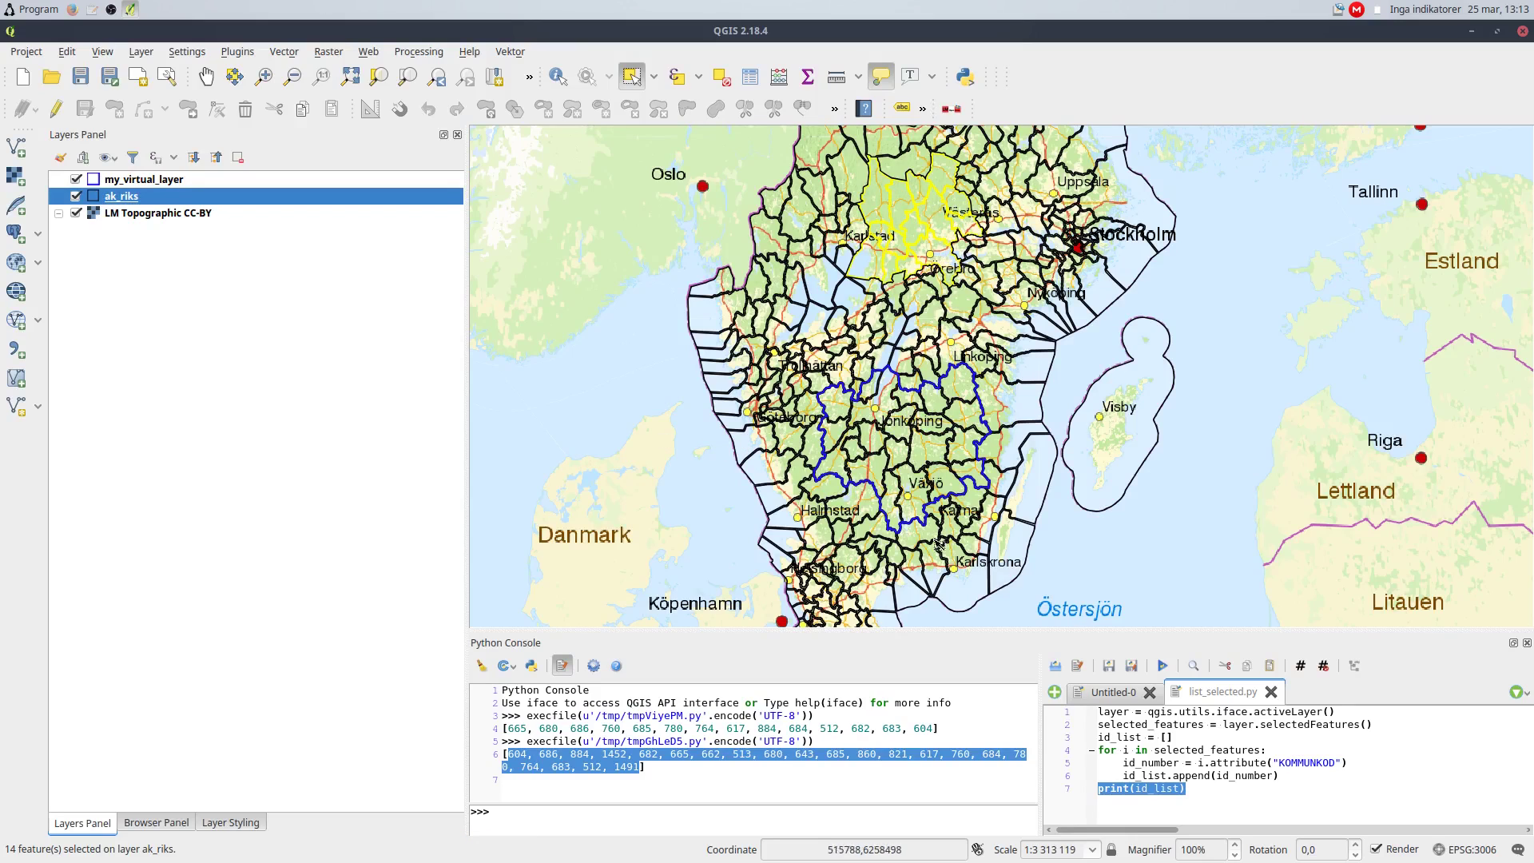
- Print and copy the 14 new KOMMUNKOD codes, then reopen the virtual layer dialog
left_click(1163, 666)
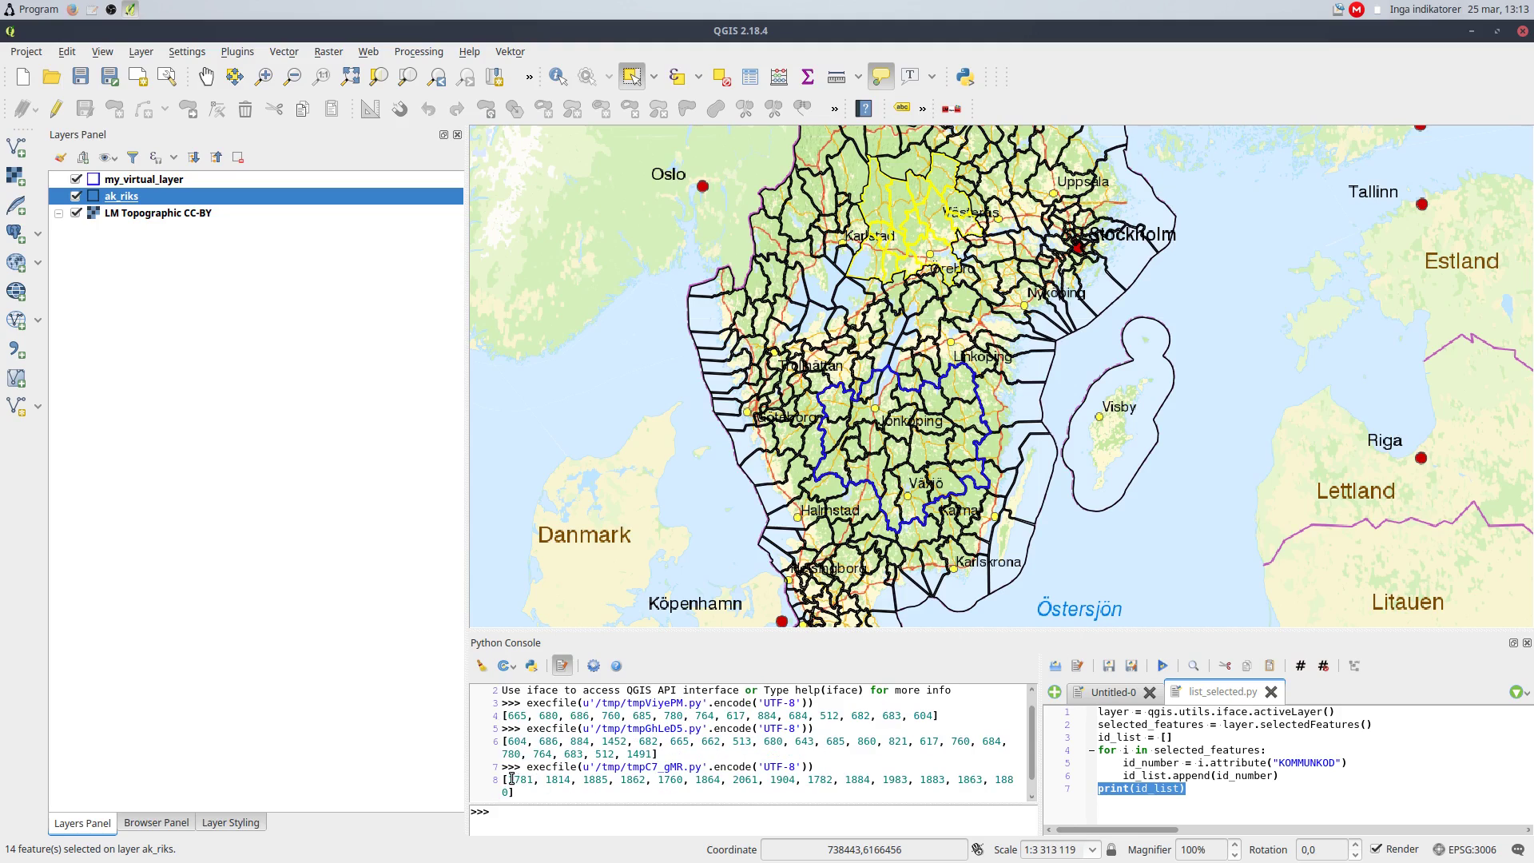
left_click_drag(509, 779, 510, 792)
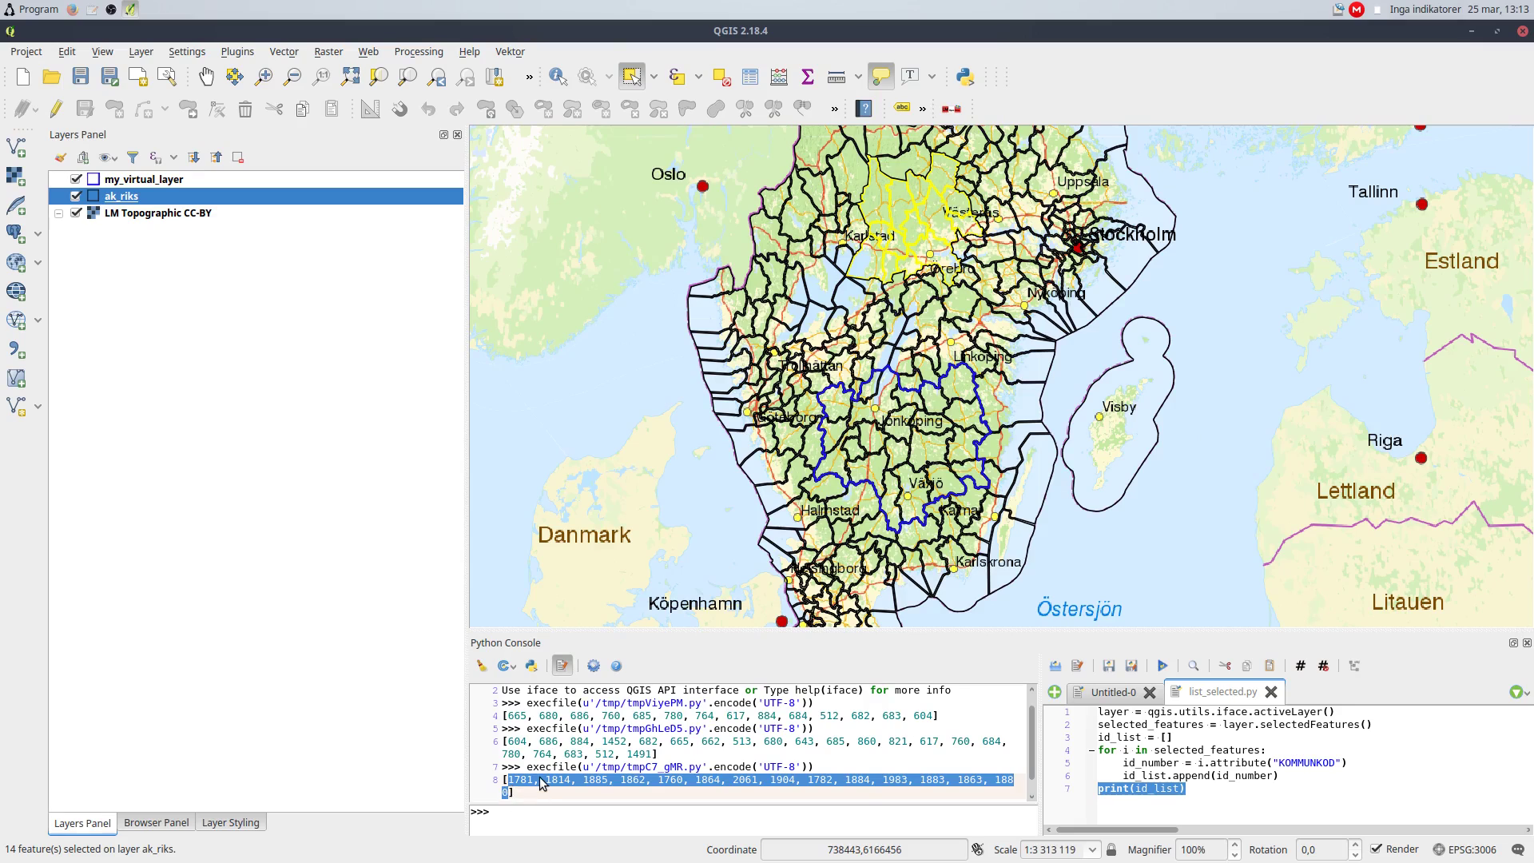
right_click(541, 782)
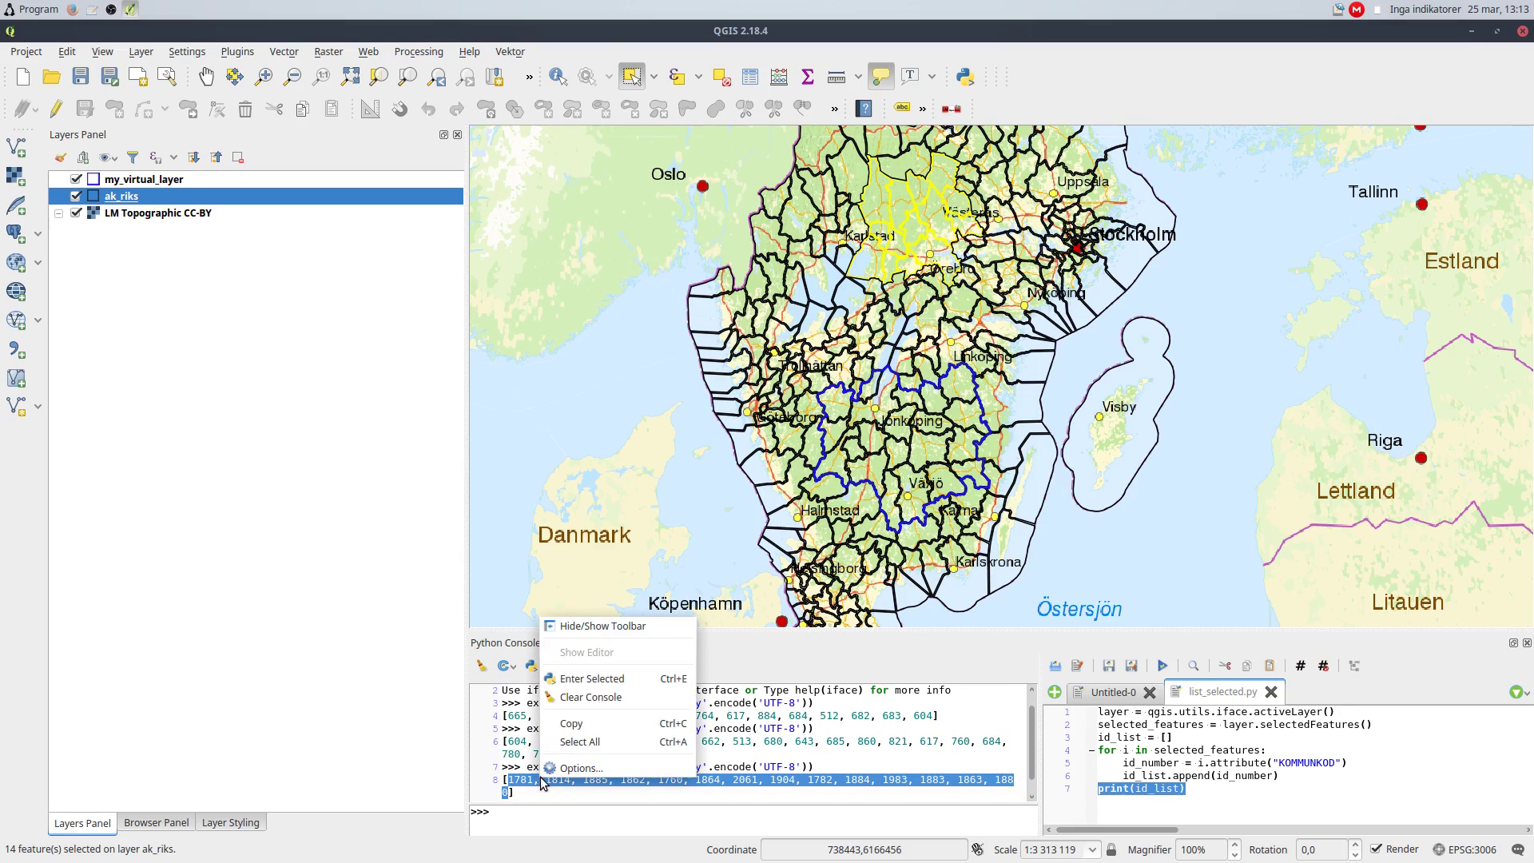
left_click(584, 731)
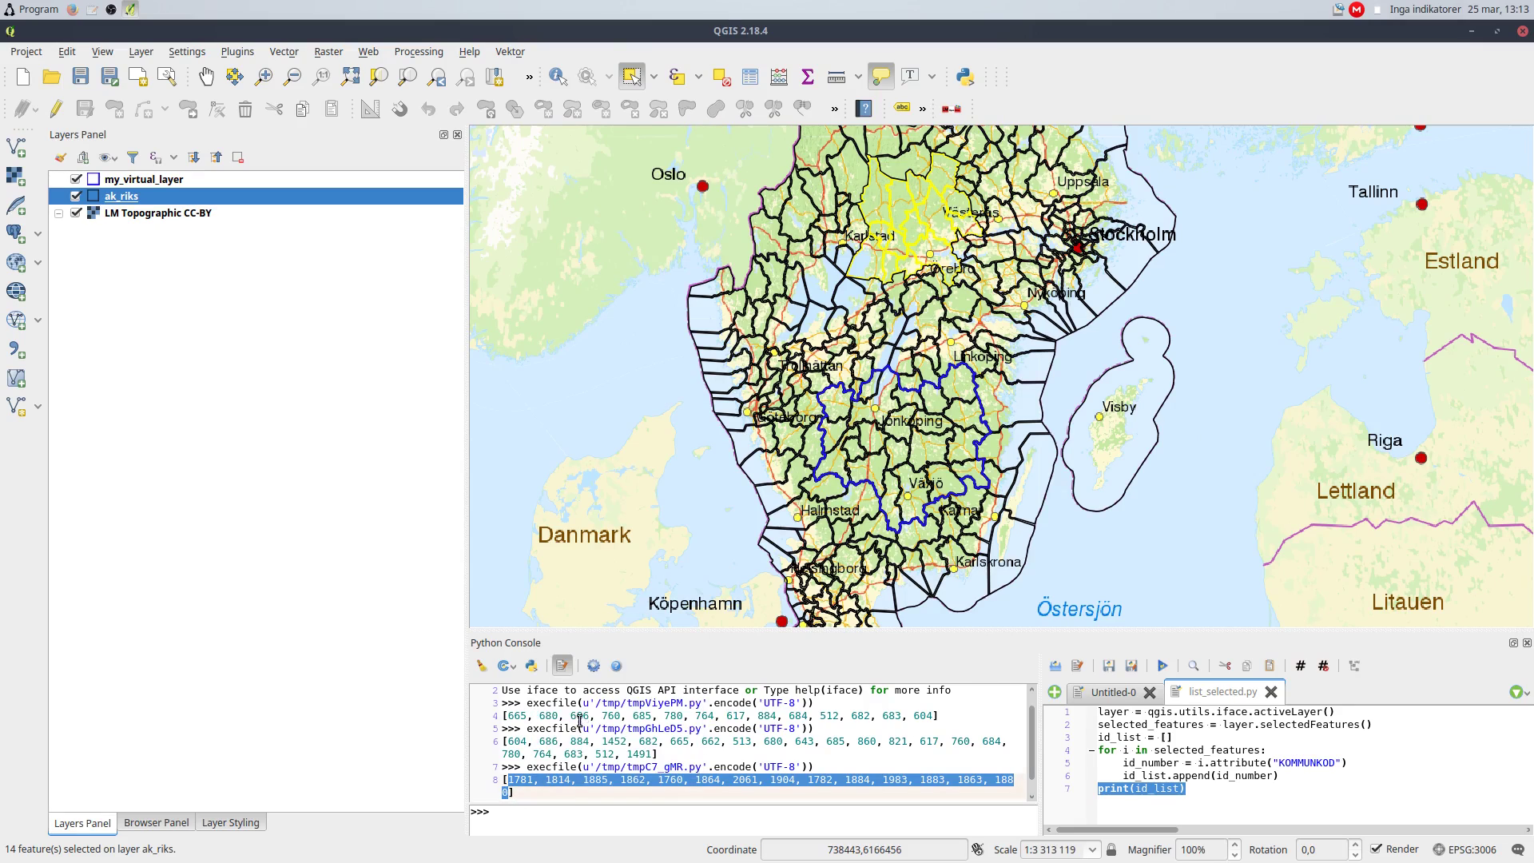
left_click(17, 377)
- Swap the query's code list for the 14 new codes, overwrite my_virtual_layer, and hide ak_riks
left_click(564, 209)
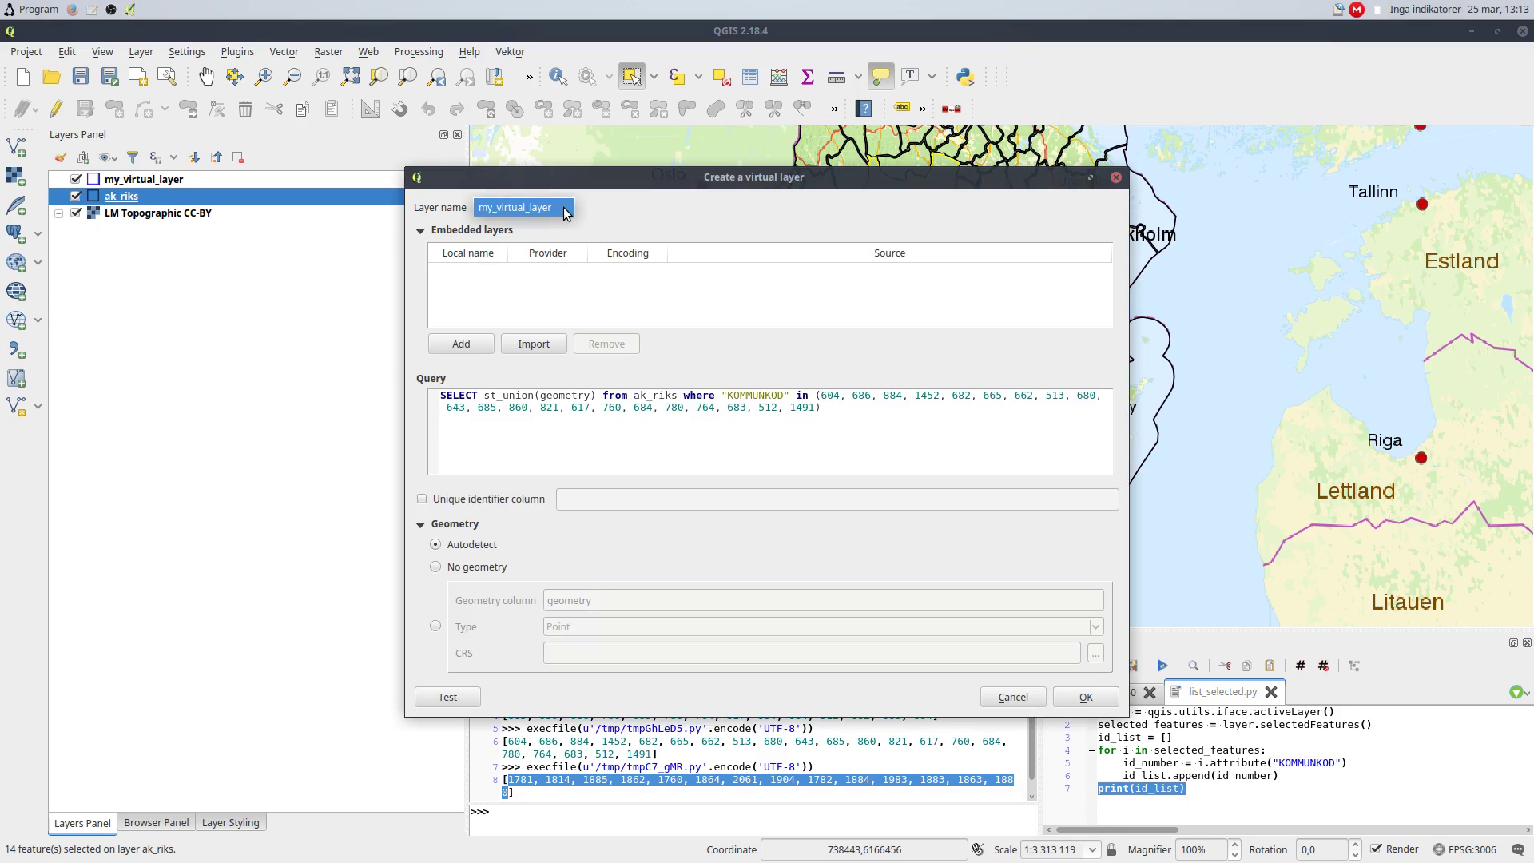
left_click(565, 209)
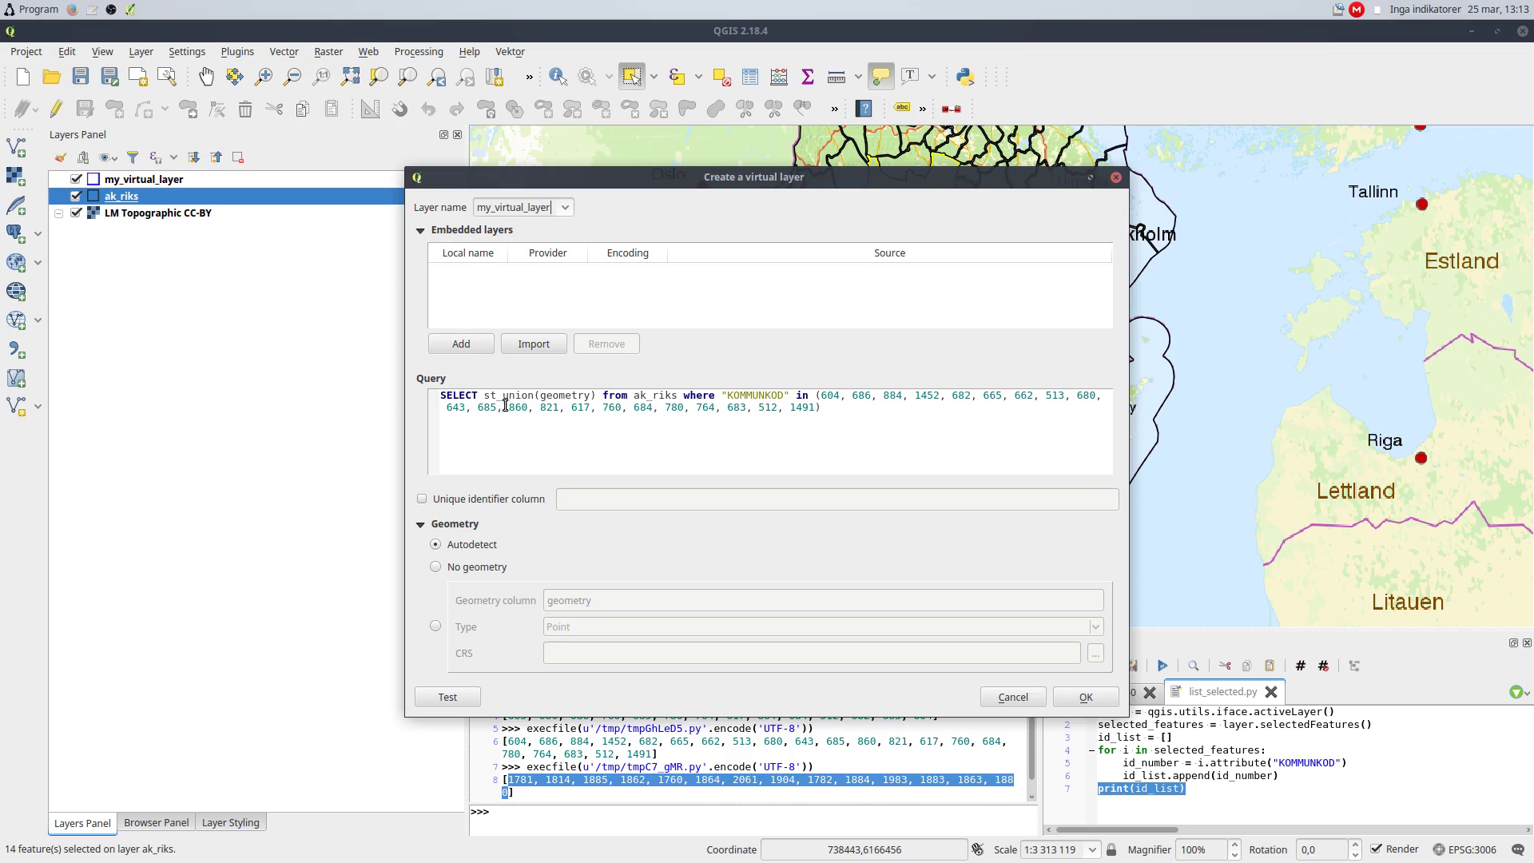
left_click_drag(825, 395, 814, 408)
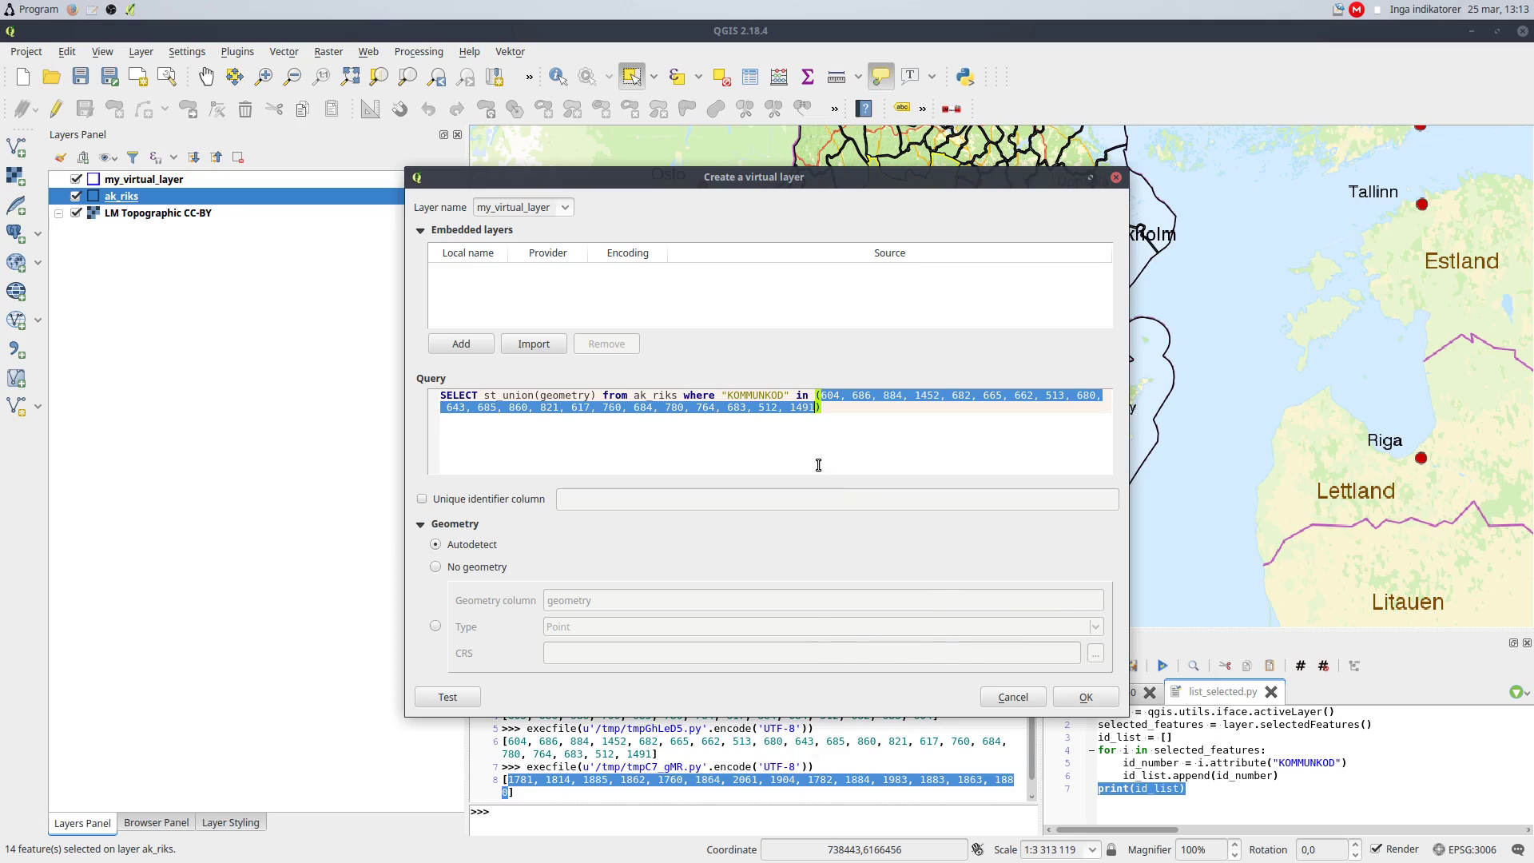
key("Delete")
key("ctrl+v")
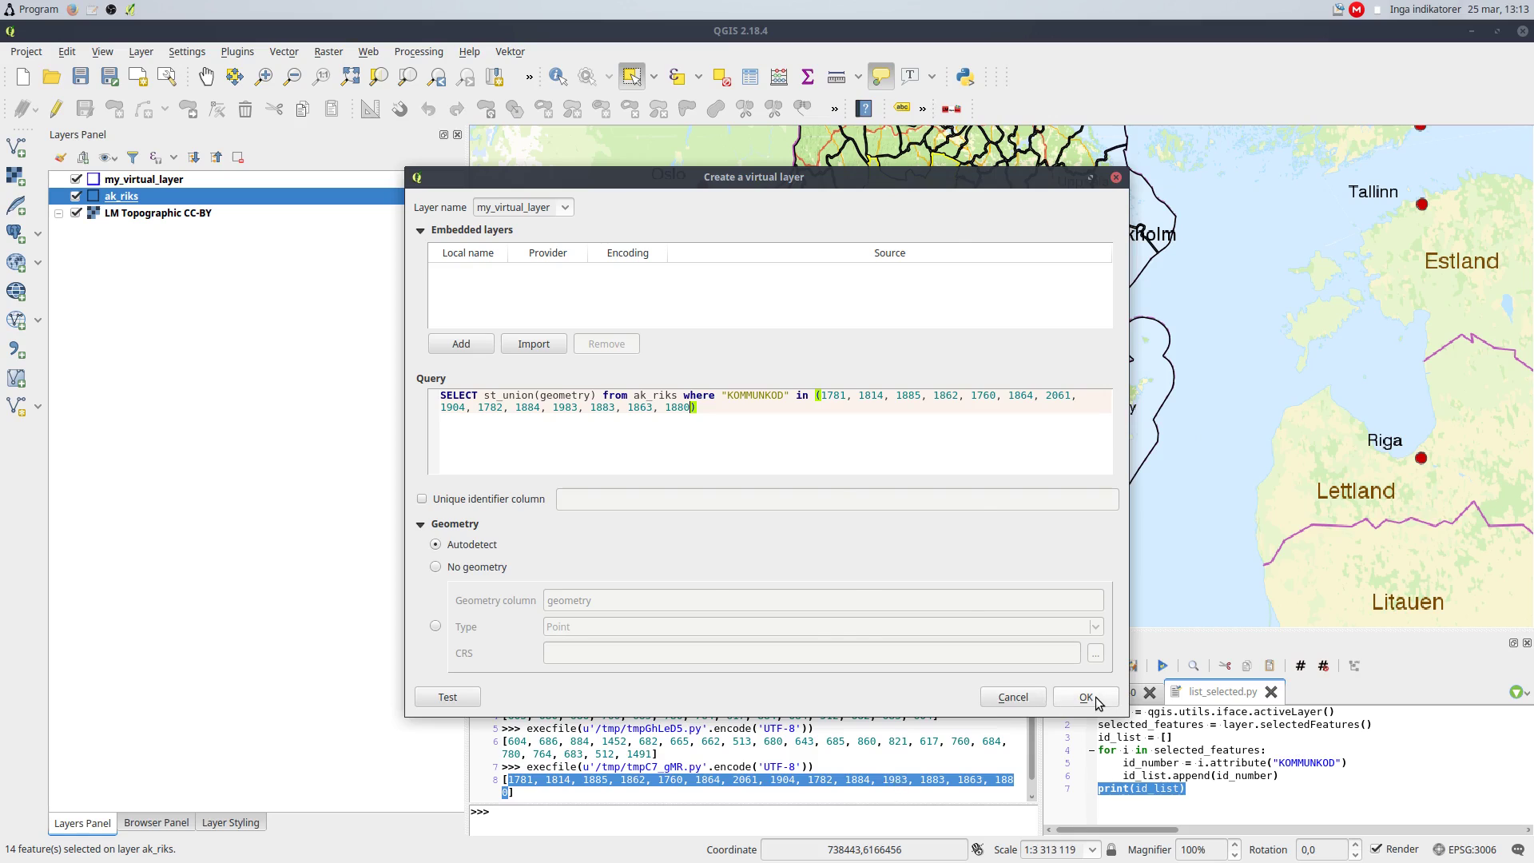
left_click(1095, 697)
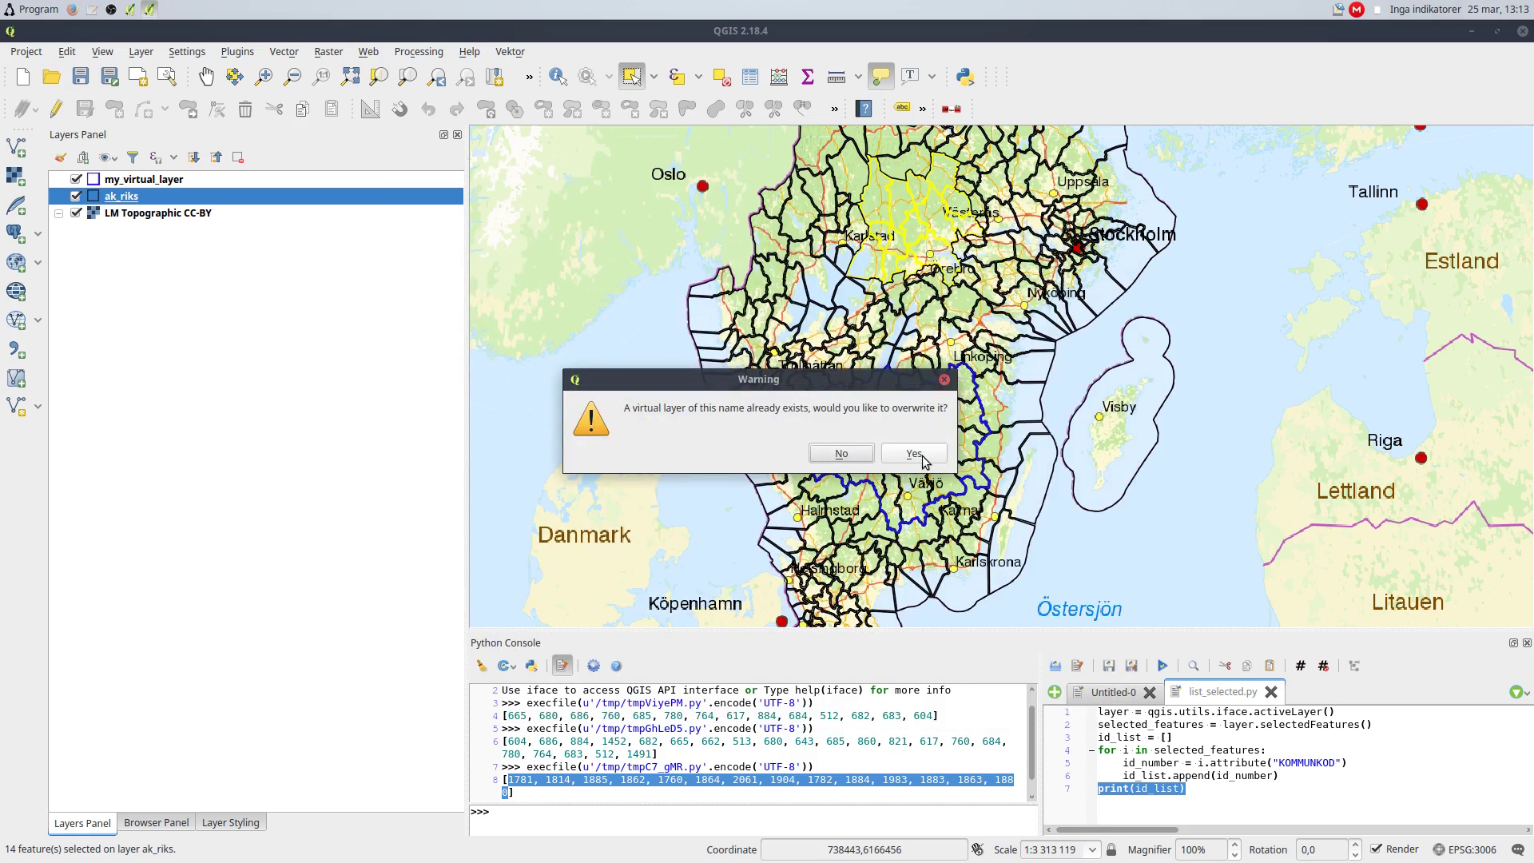
left_click(926, 462)
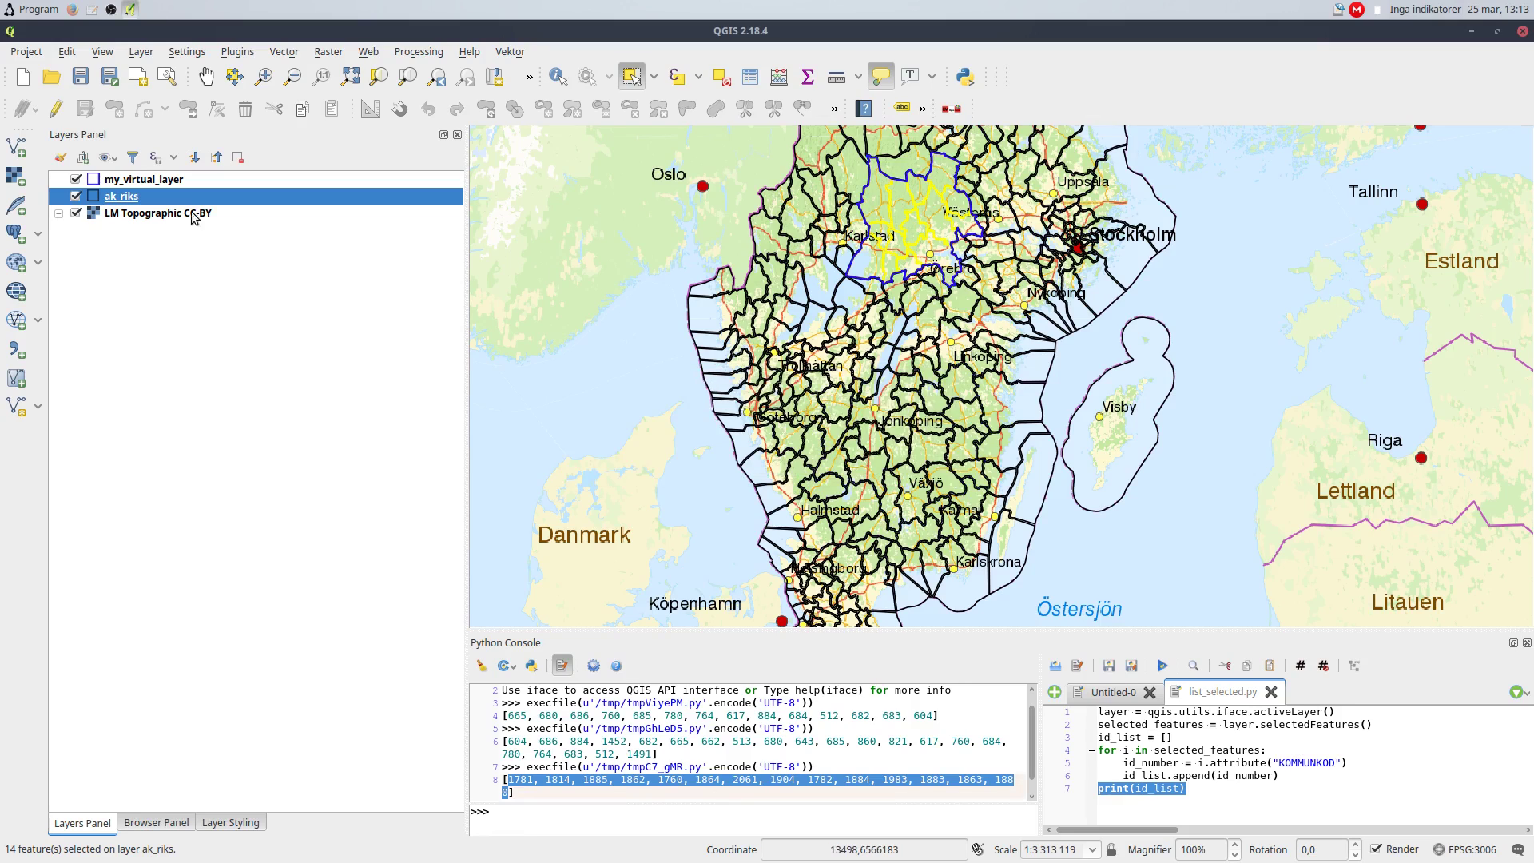
left_click(76, 196)
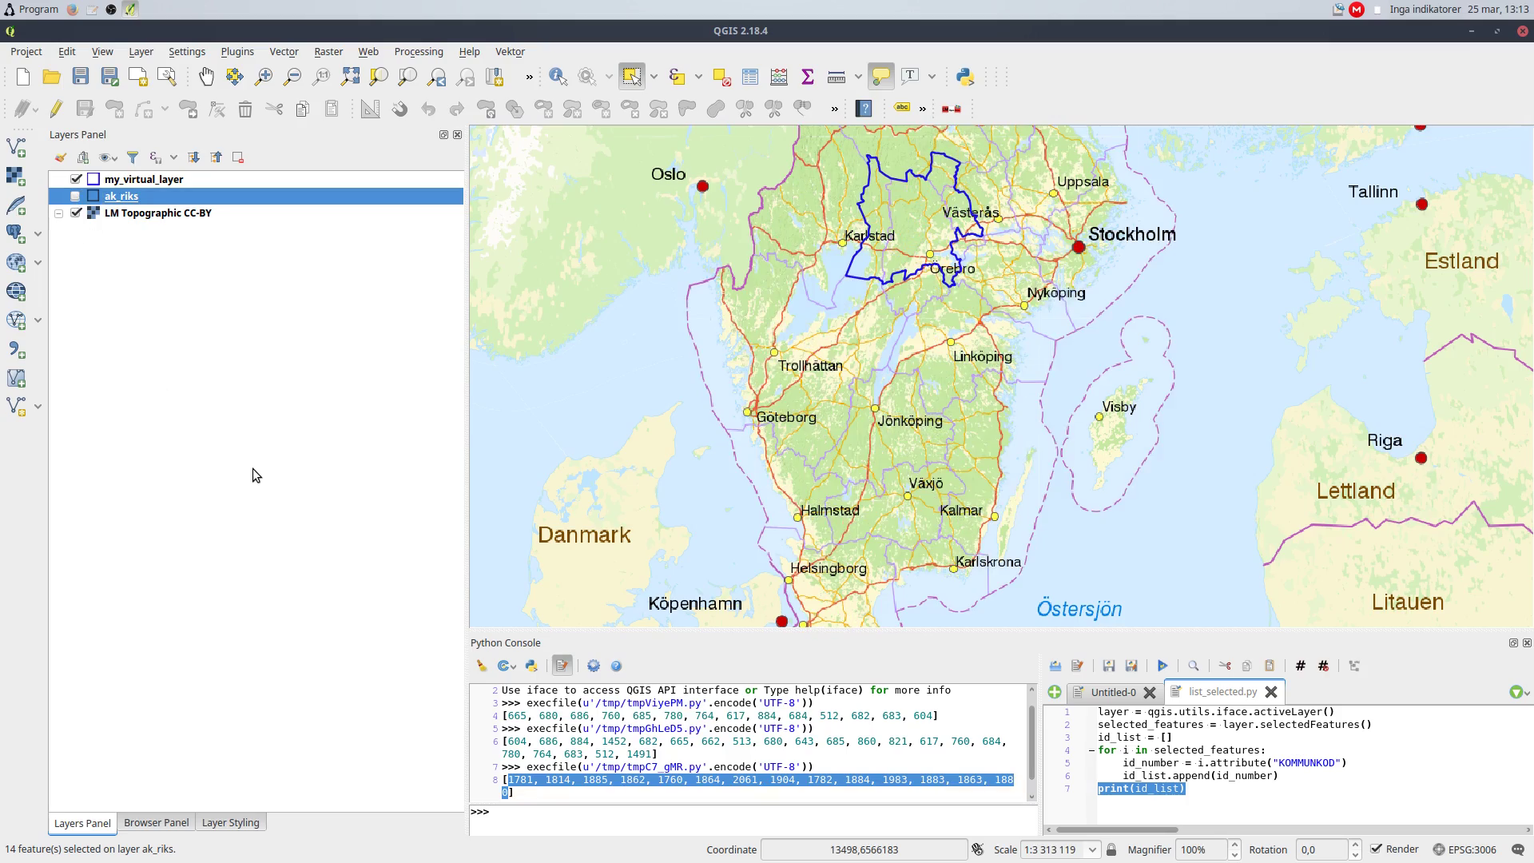